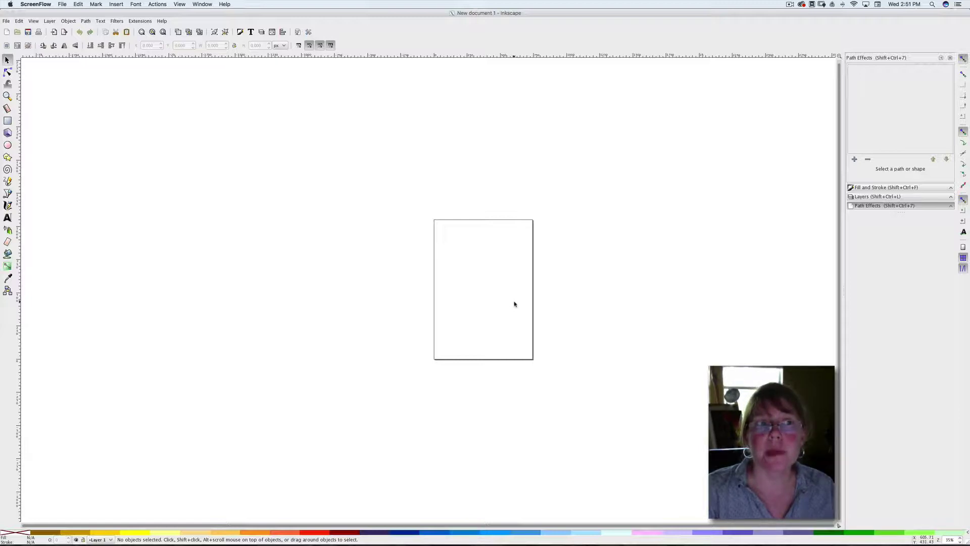
# Step: Zoom to fit the blank page so it fills the canvas height
pyautogui.click(162, 33)
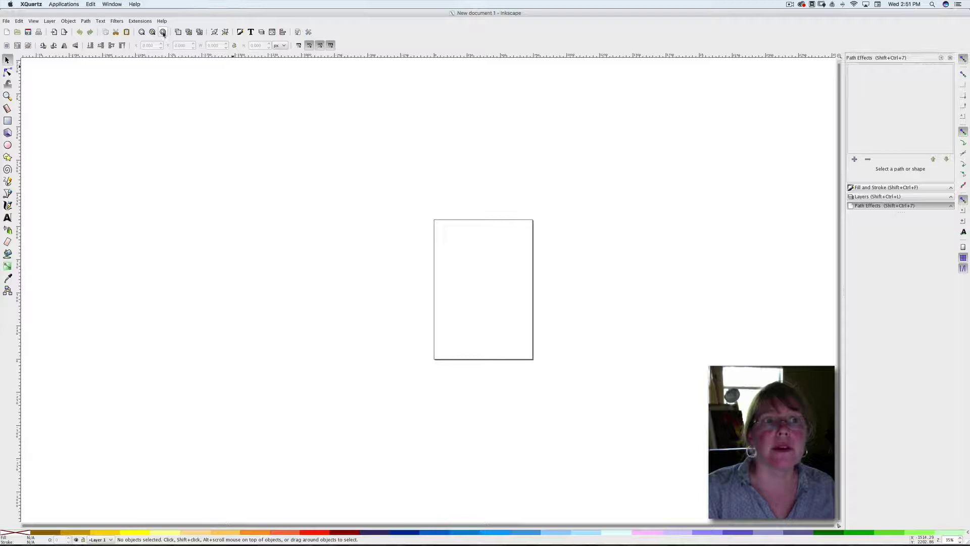
pyautogui.click(163, 33)
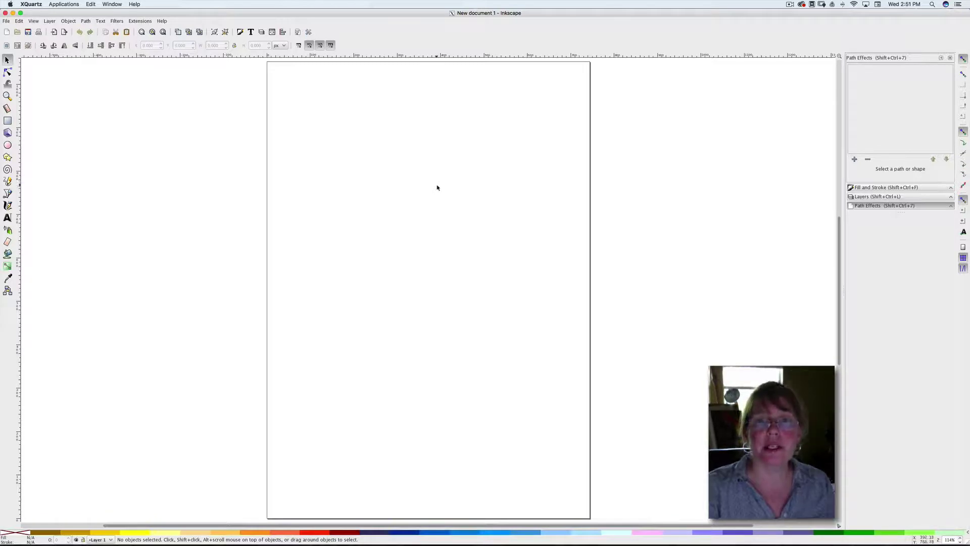
# Step: Import and embed 'Lines A Image (1).jpg', then move it onto the page and enlarge it to about 637 × 820
pyautogui.click(6, 22)
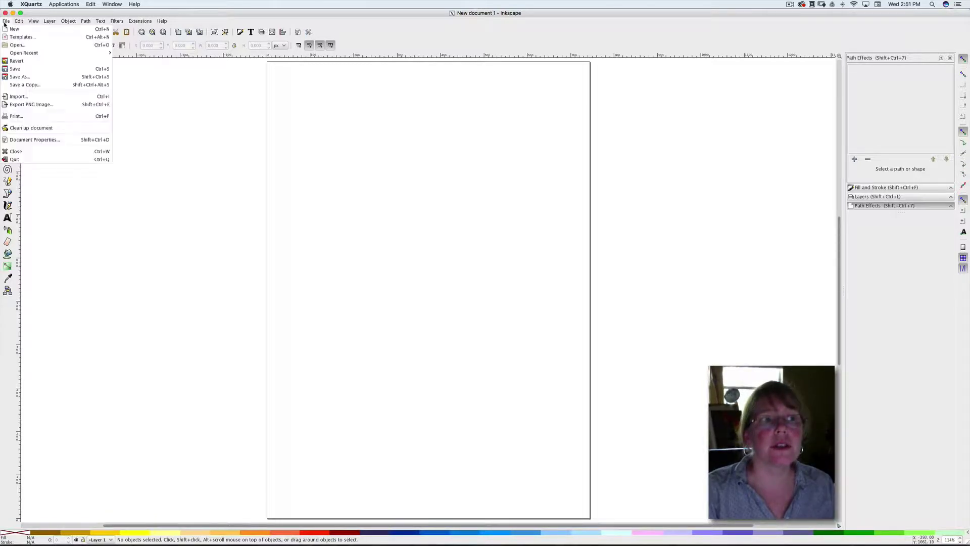
pyautogui.click(19, 97)
pyautogui.click(337, 225)
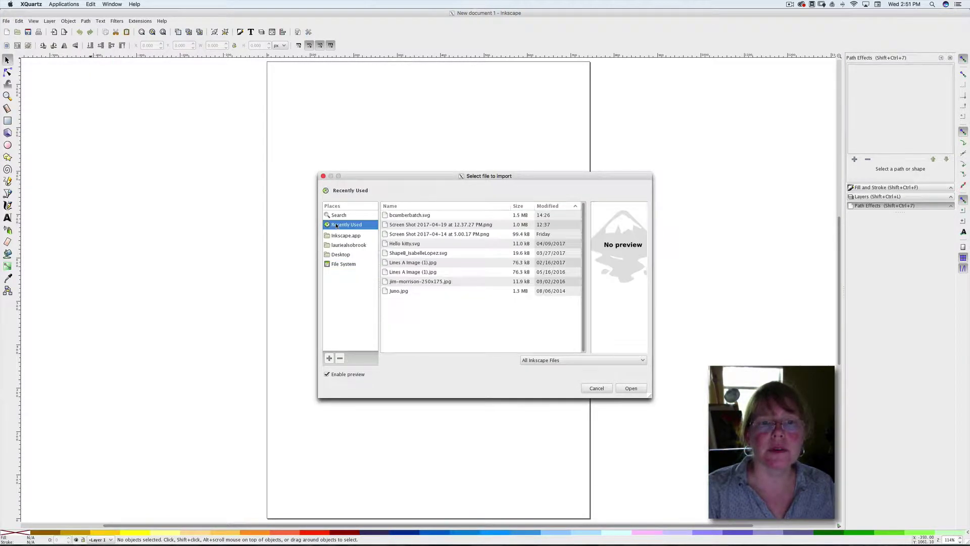
pyautogui.doubleClick(398, 263)
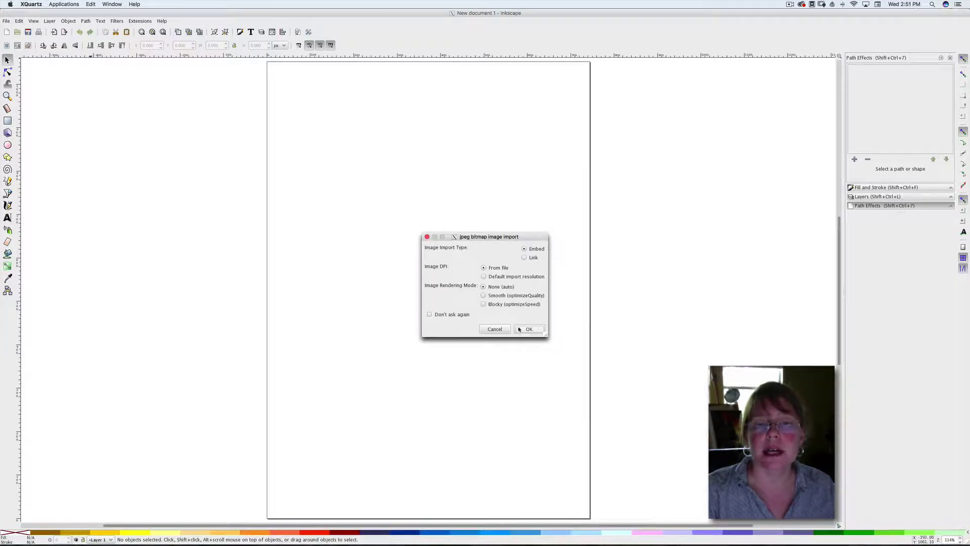
pyautogui.click(528, 329)
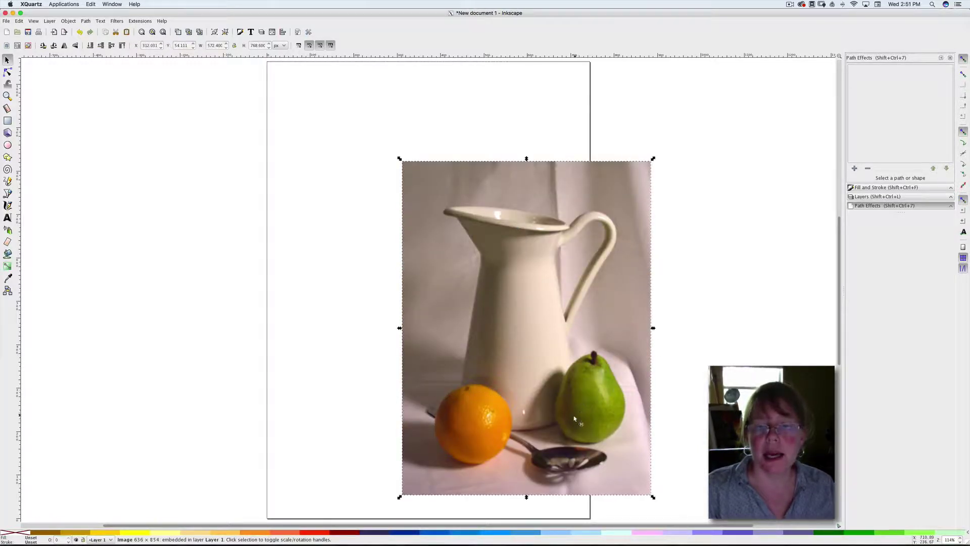
pyautogui.moveTo(527, 393); pyautogui.dragTo(472, 333)
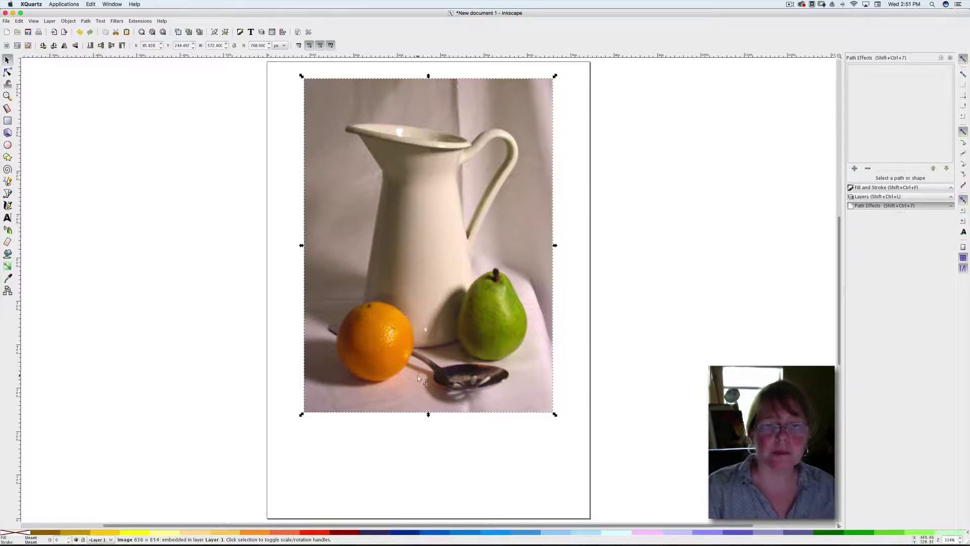
pyautogui.moveTo(300, 414); pyautogui.dragTo(274, 438)
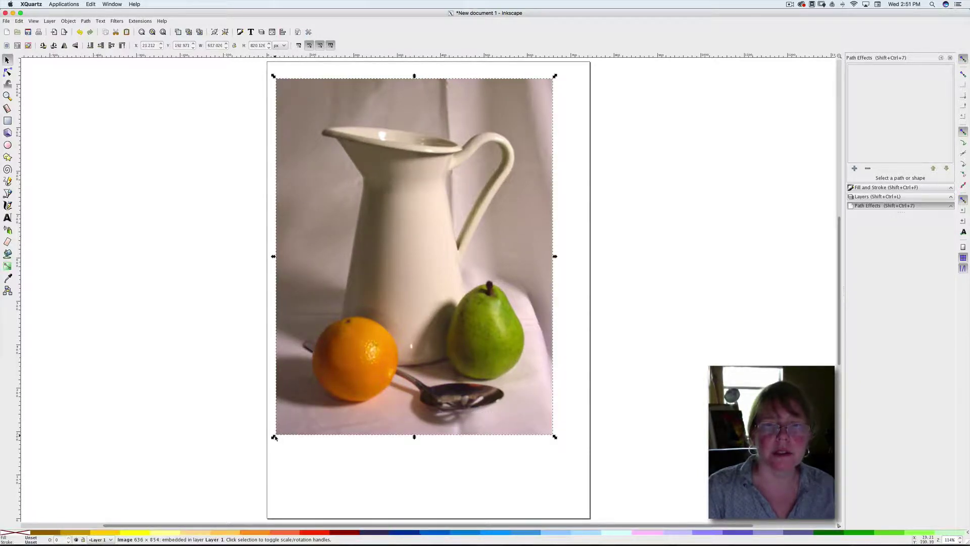
# Step: Deselect the photo and add a layer named 'Lines' above Layer 1 in the Layers panel
pyautogui.click(636, 300)
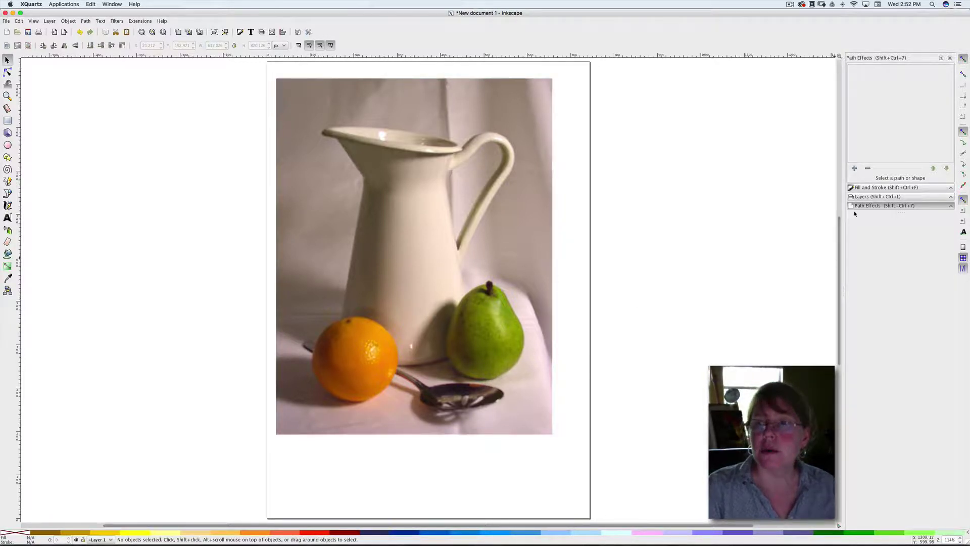
pyautogui.click(861, 196)
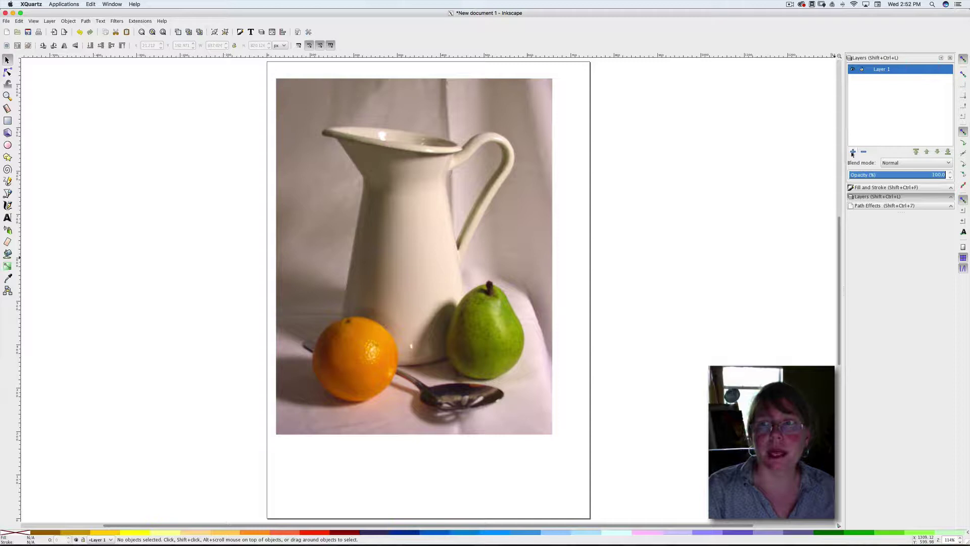
pyautogui.click(852, 152)
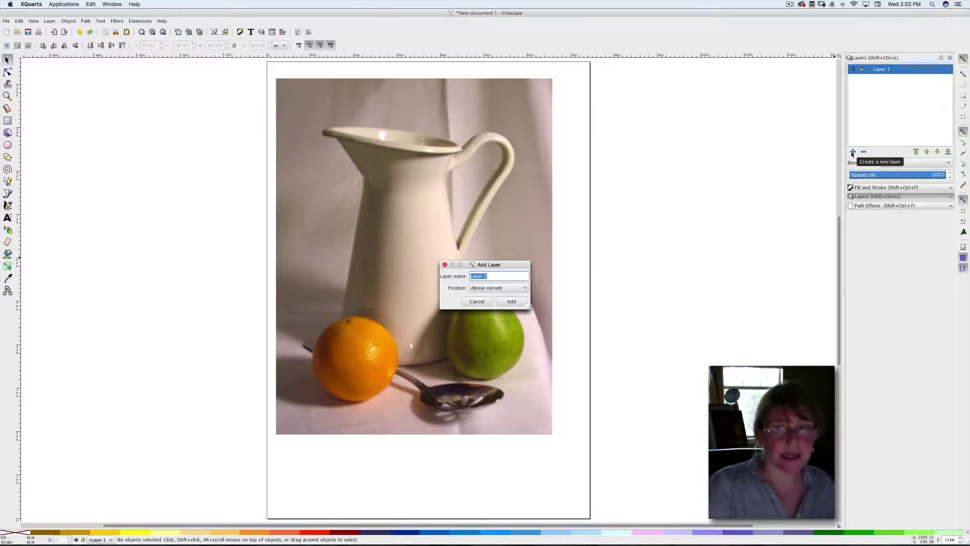
pyautogui.write('Lin')
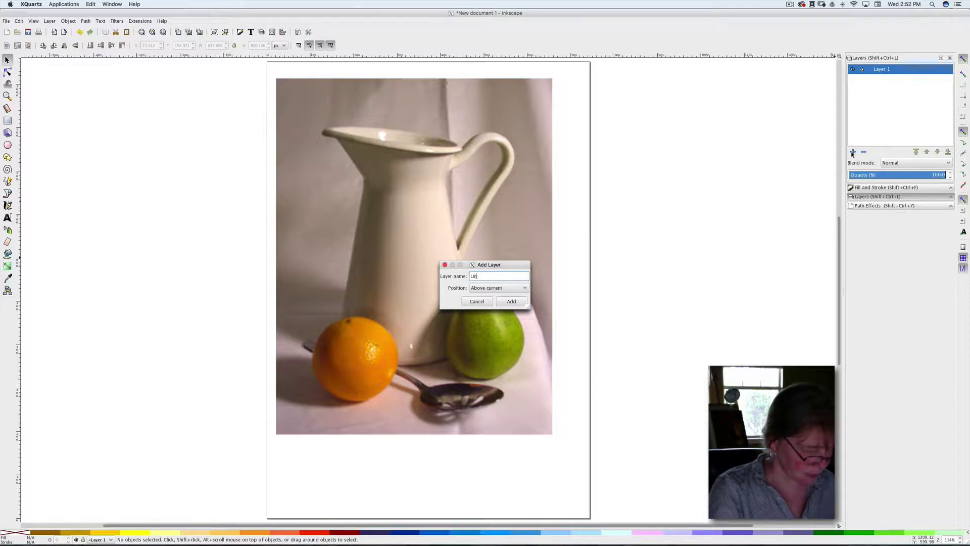
pyautogui.write('es')
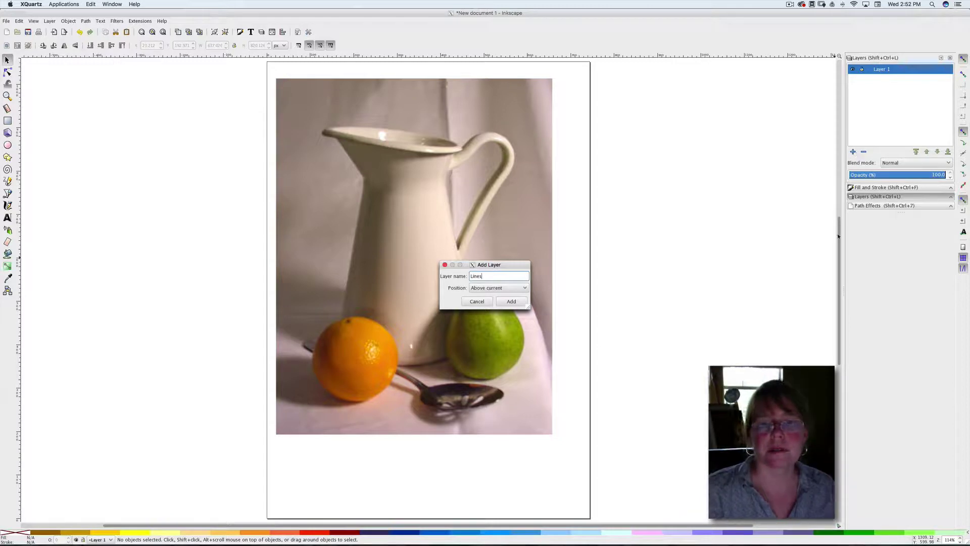
pyautogui.click(511, 301)
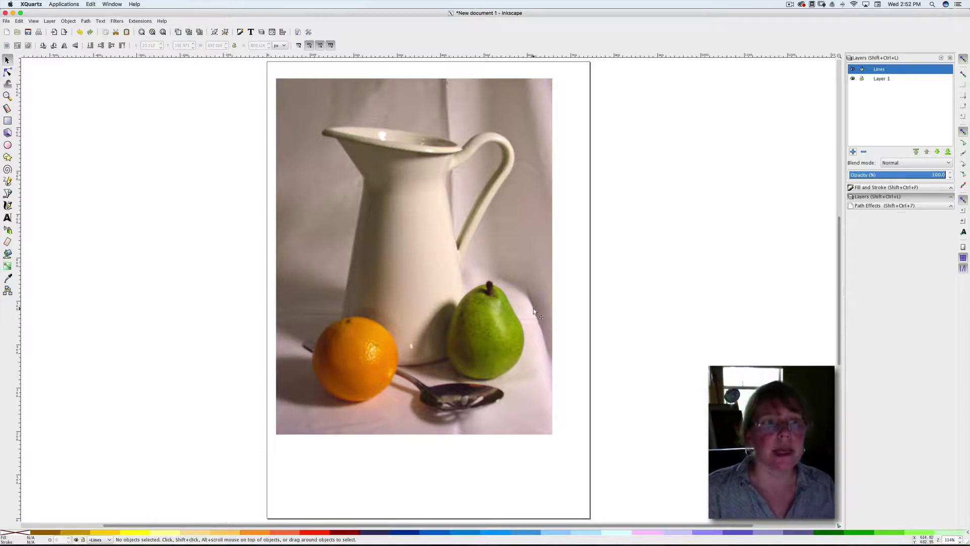
# Step: Clone the still-life photo, zoom to the selection, and pick the Bezier pen tool
pyautogui.click(189, 32)
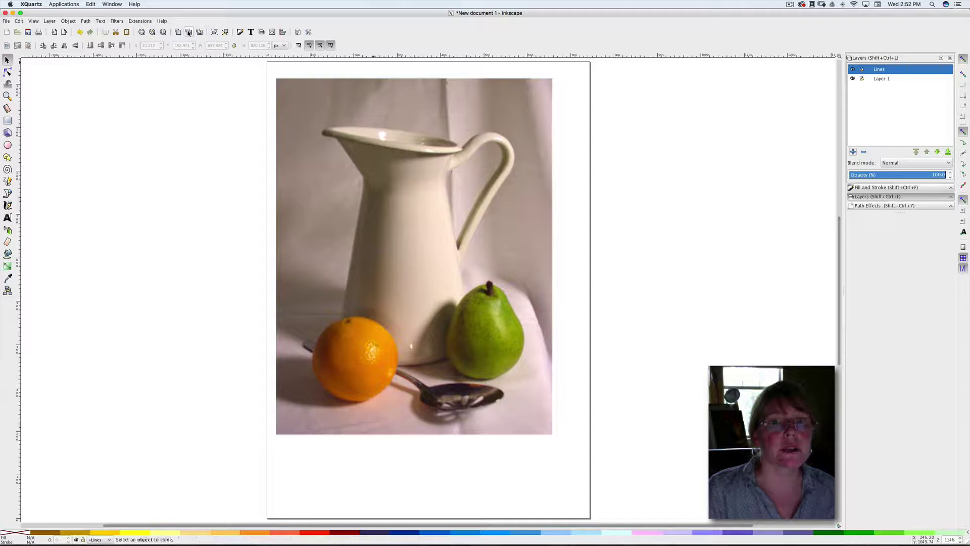
pyautogui.click(283, 148)
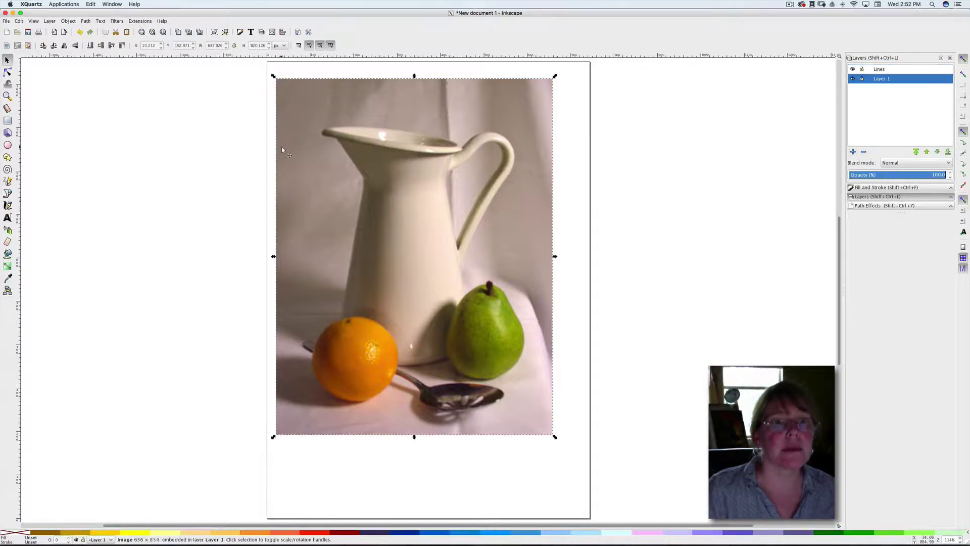
pyautogui.click(189, 32)
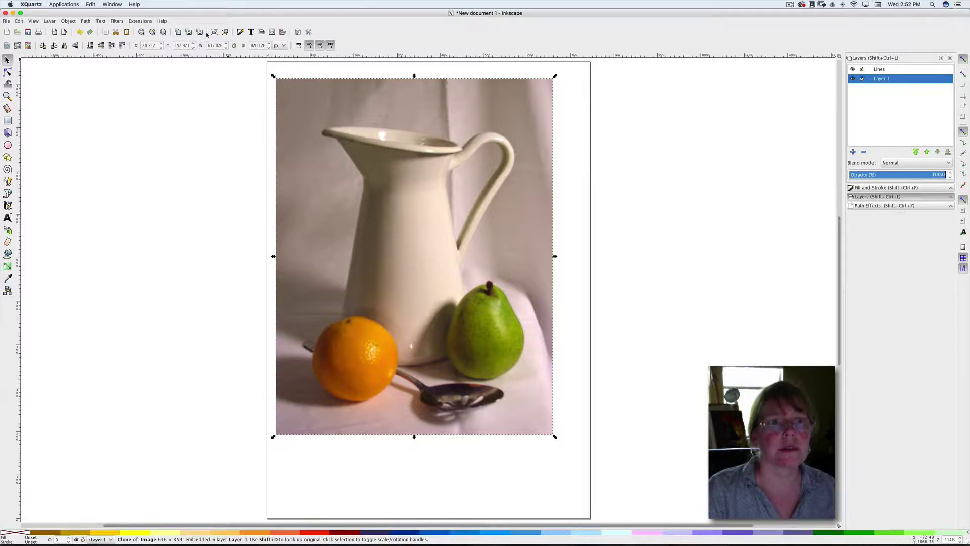
pyautogui.click(141, 32)
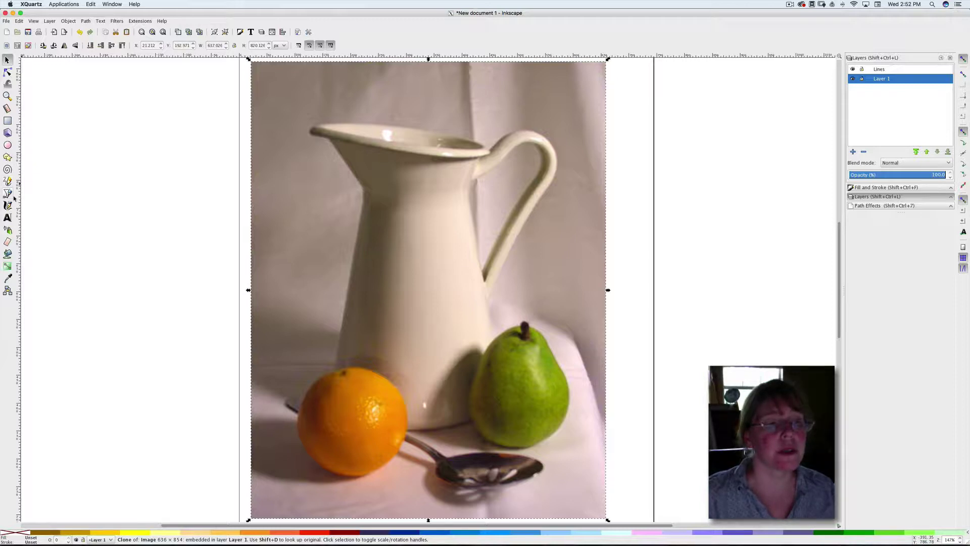
pyautogui.click(7, 195)
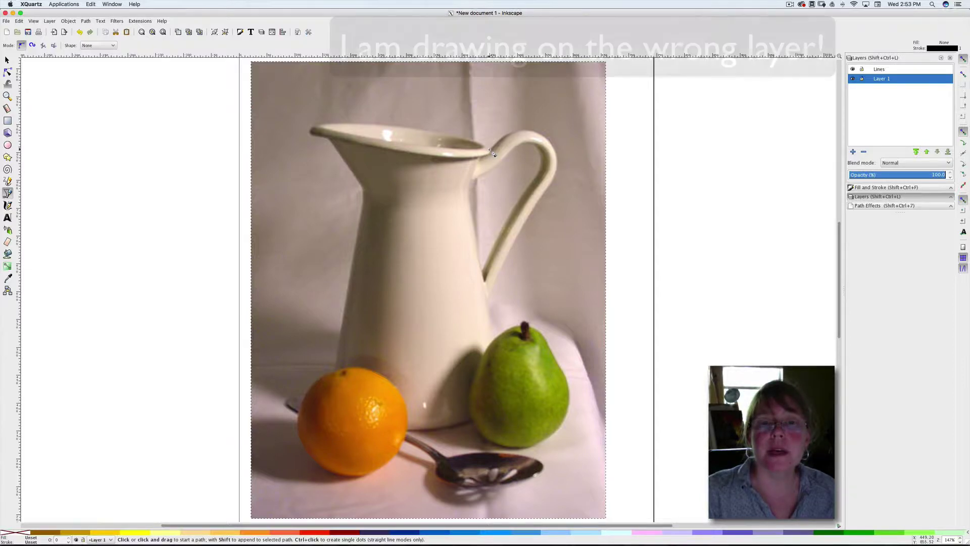
# Step: Trace a closed curved outline around the jug's rim, then toggle Layer 1 off and on to check it
pyautogui.moveTo(489, 149); pyautogui.dragTo(343, 126)
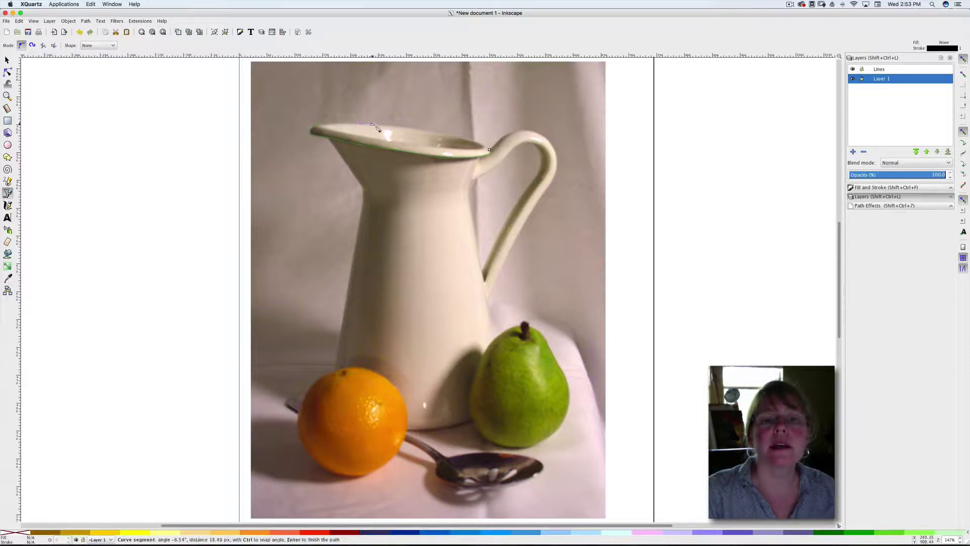
pyautogui.moveTo(408, 129); pyautogui.dragTo(484, 141)
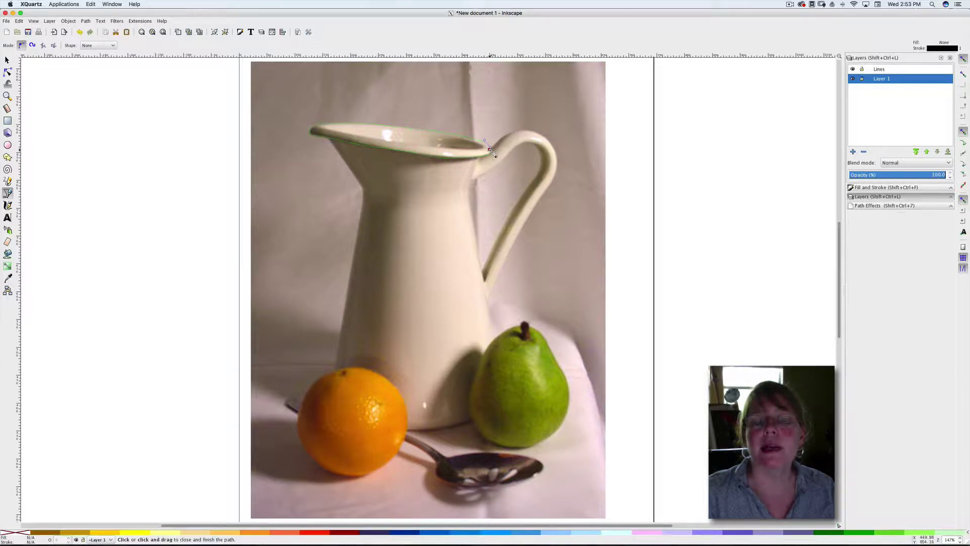
pyautogui.click(489, 149)
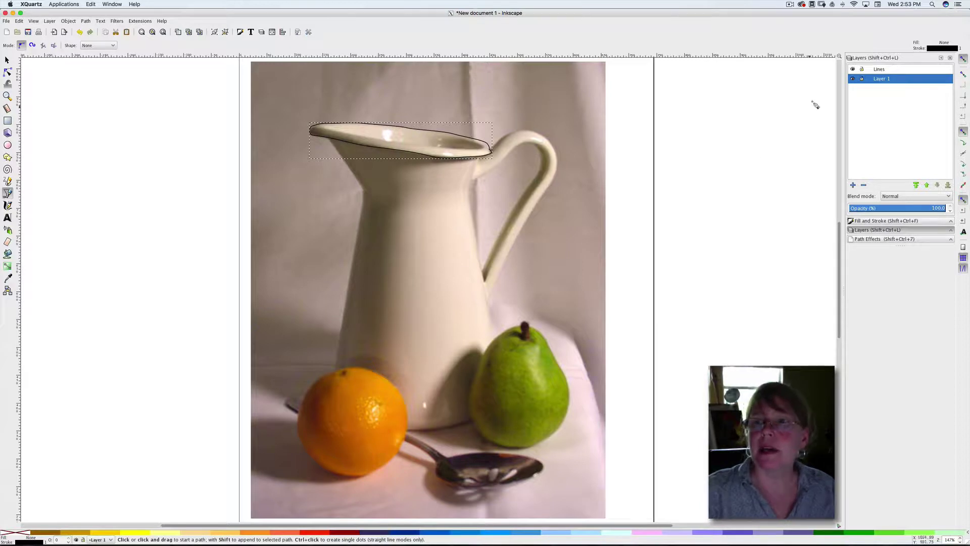
pyautogui.click(852, 78)
pyautogui.click(853, 79)
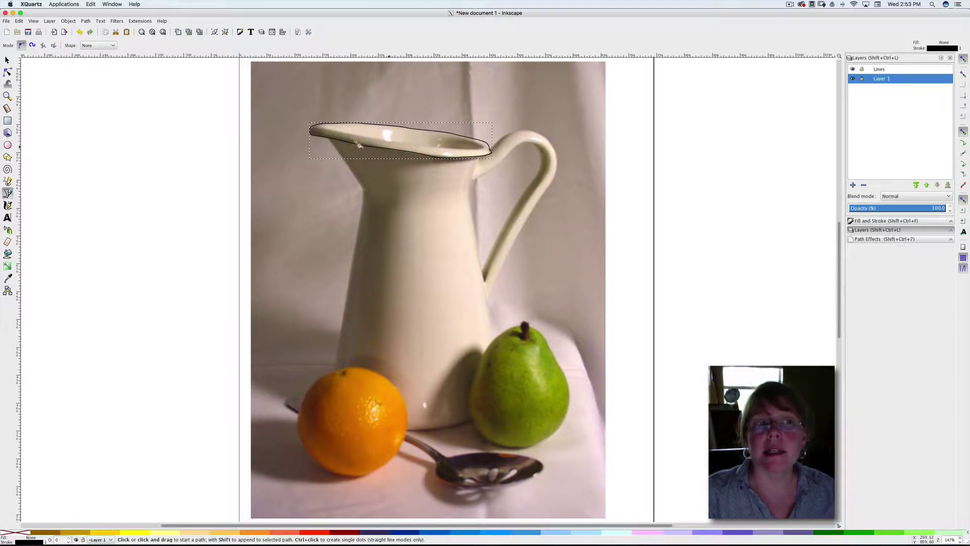
# Step: Move the rim outline from Layer 1 to the Lines layer and switch to the Node tool
pyautogui.click(8, 59)
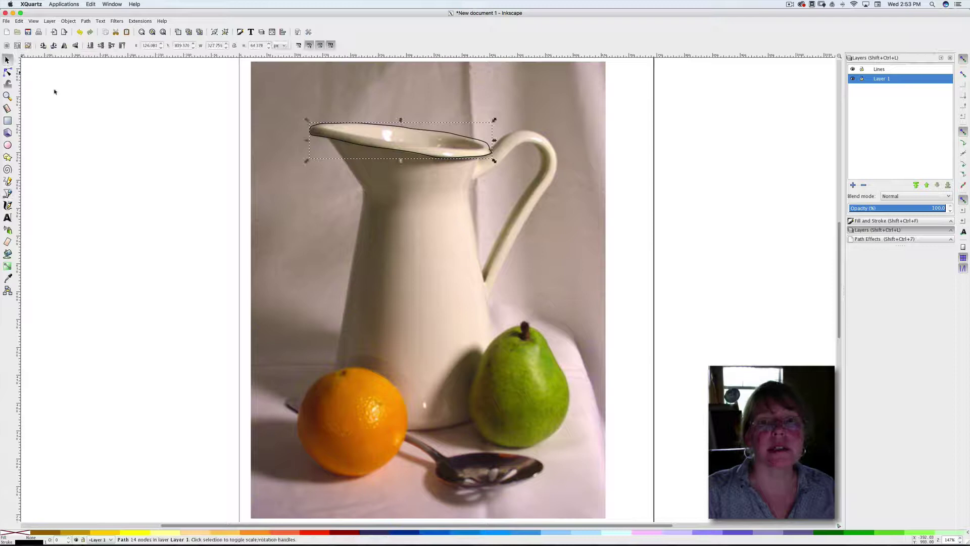
pyautogui.rightClick(387, 148)
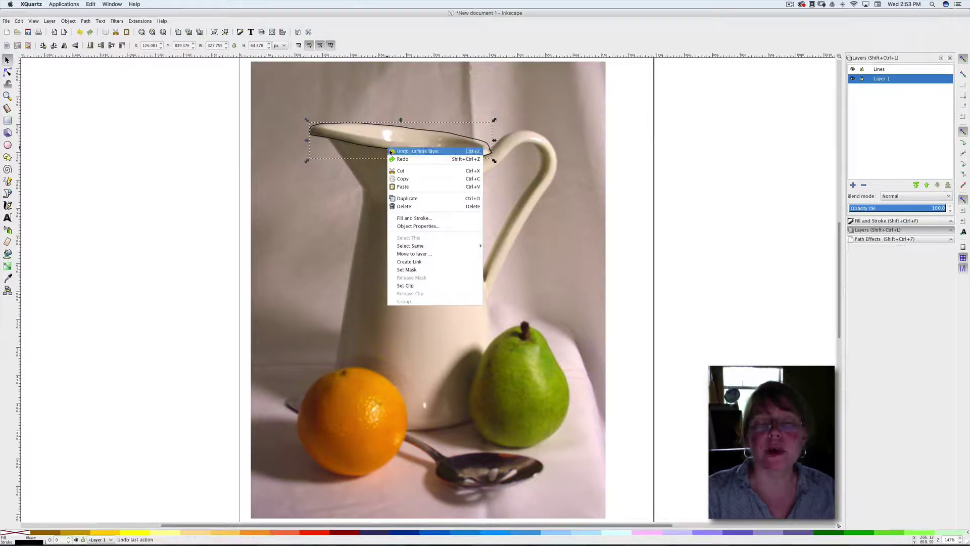
pyautogui.click(422, 254)
pyautogui.click(474, 254)
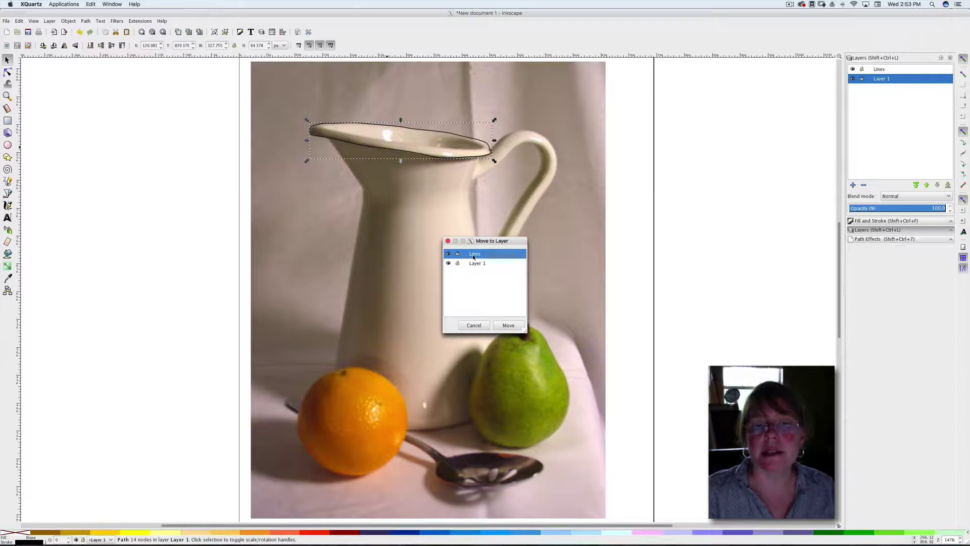
pyautogui.click(511, 325)
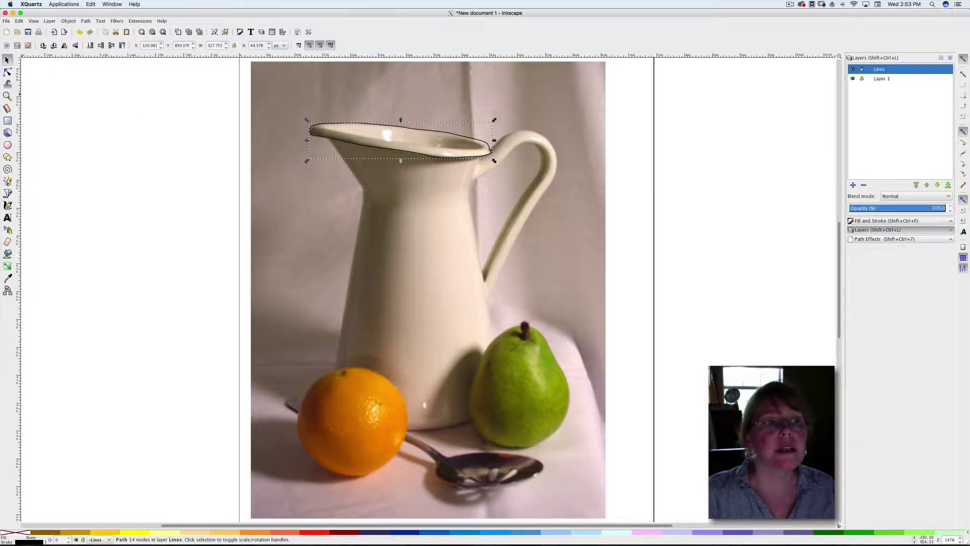
pyautogui.click(7, 72)
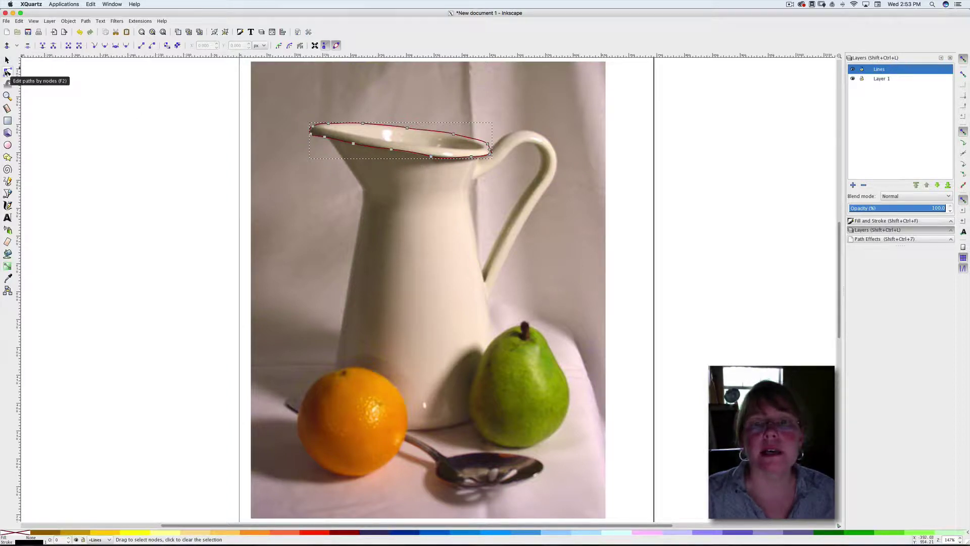
# Step: Zoom in on the rim, delete a lower rim node, and smooth and reshape the rim's left tip
pyautogui.click(7, 96)
pyautogui.click(443, 151)
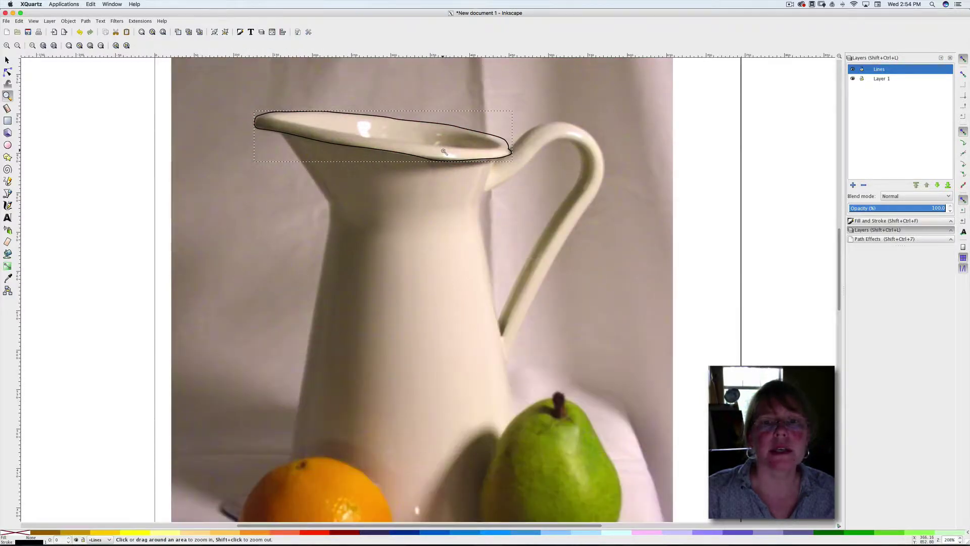
pyautogui.click(443, 151)
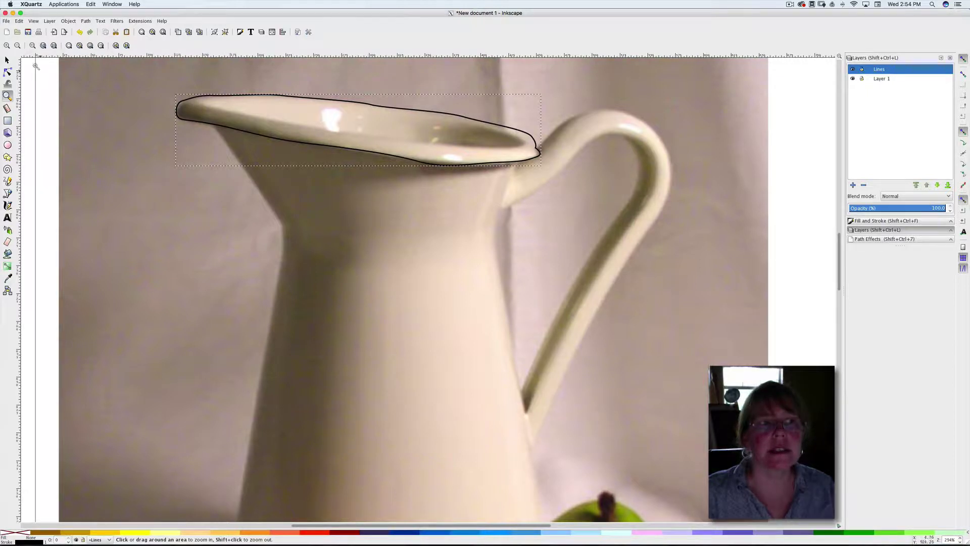
pyautogui.click(8, 72)
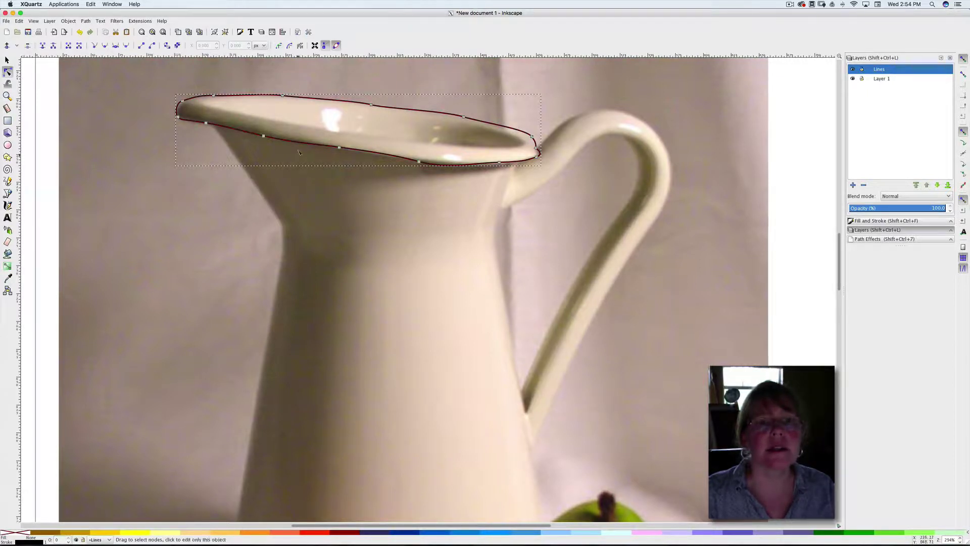
pyautogui.click(263, 136)
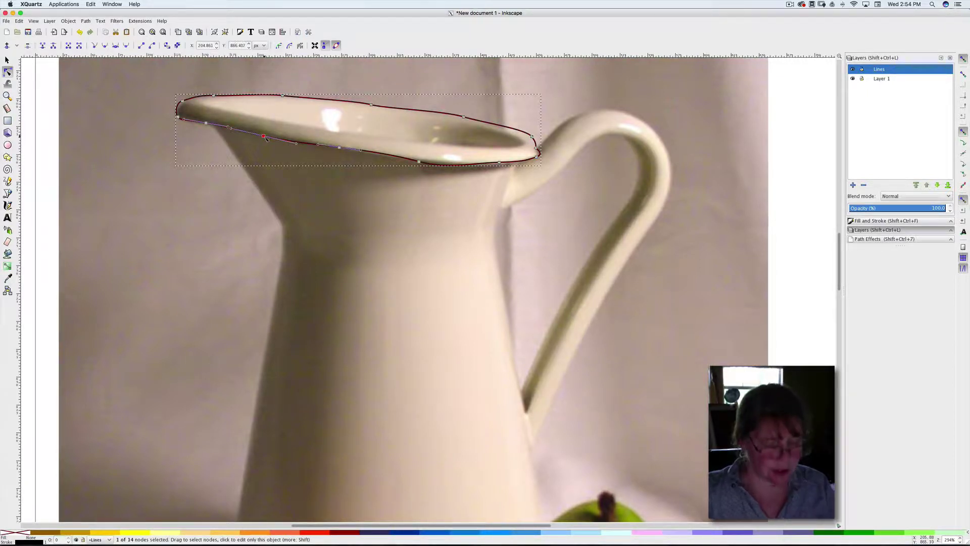
pyautogui.press('Delete')
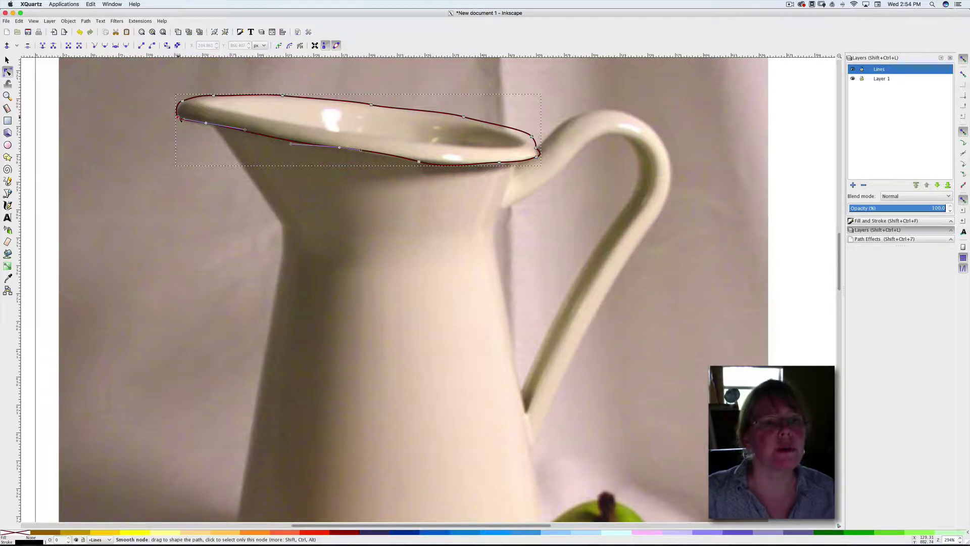
pyautogui.click(180, 119)
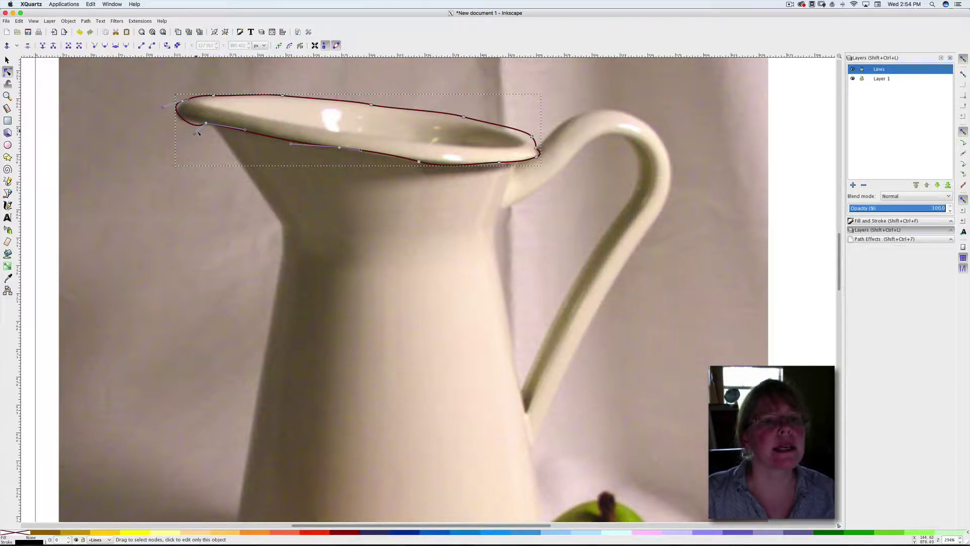
pyautogui.click(207, 123)
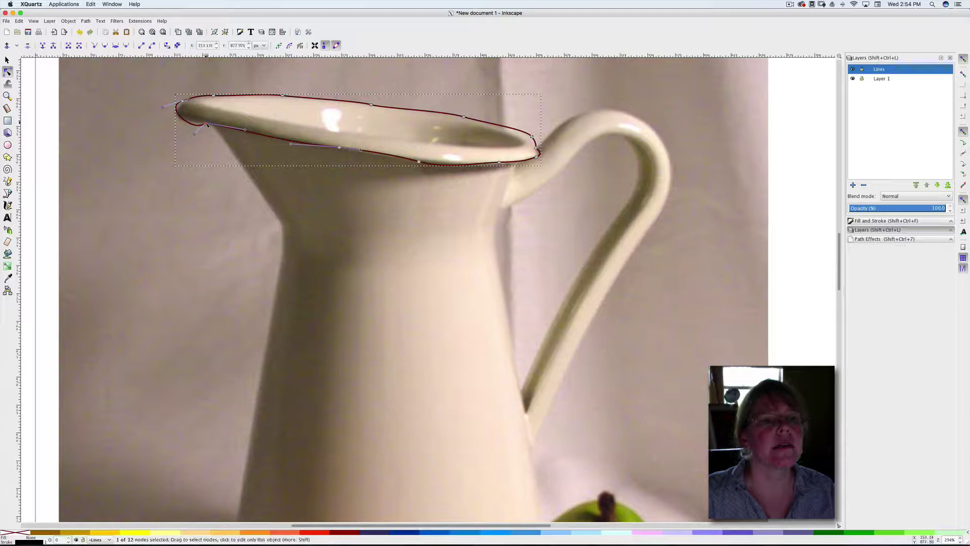
pyautogui.click(105, 46)
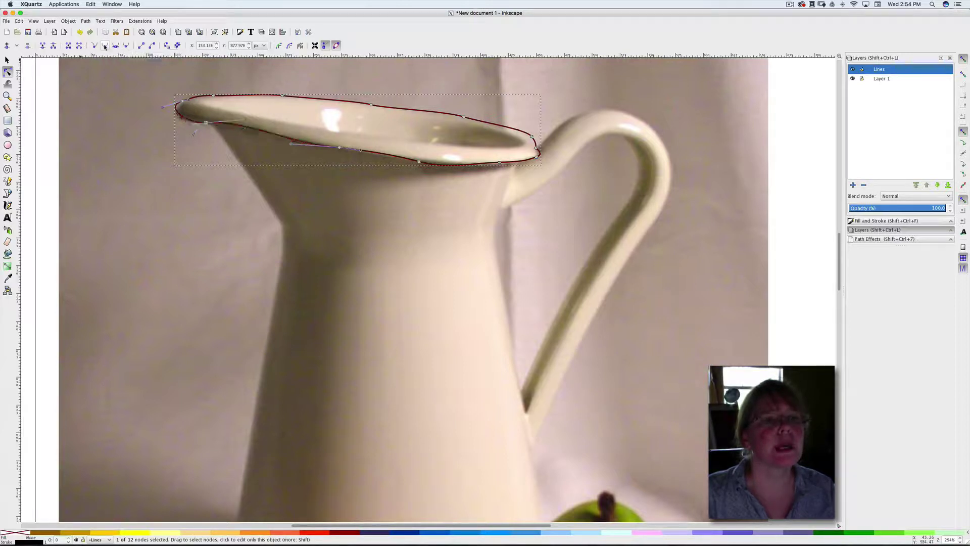
pyautogui.moveTo(192, 126); pyautogui.dragTo(170, 109)
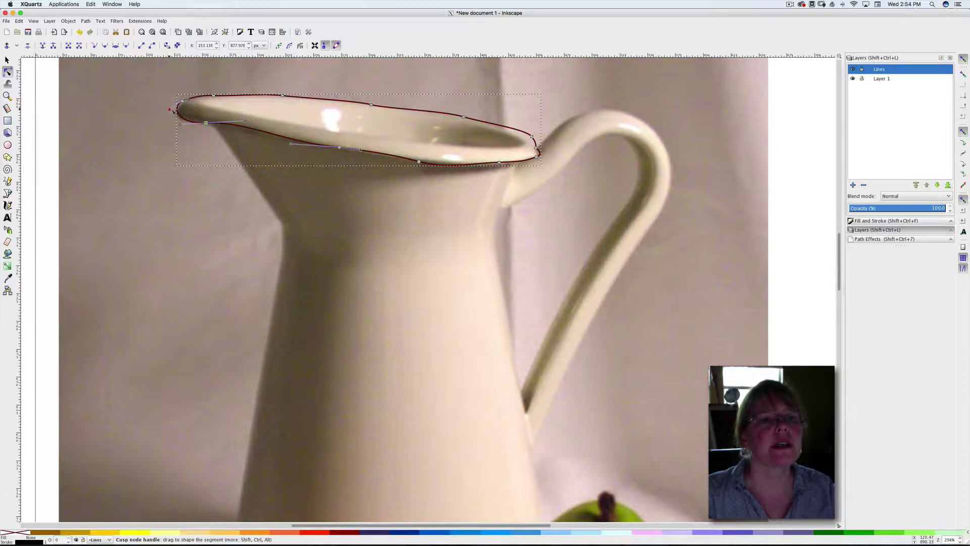
# Step: Bend the lower rim curve to fit the photo and delete two extra nodes at the right end
pyautogui.click(221, 96)
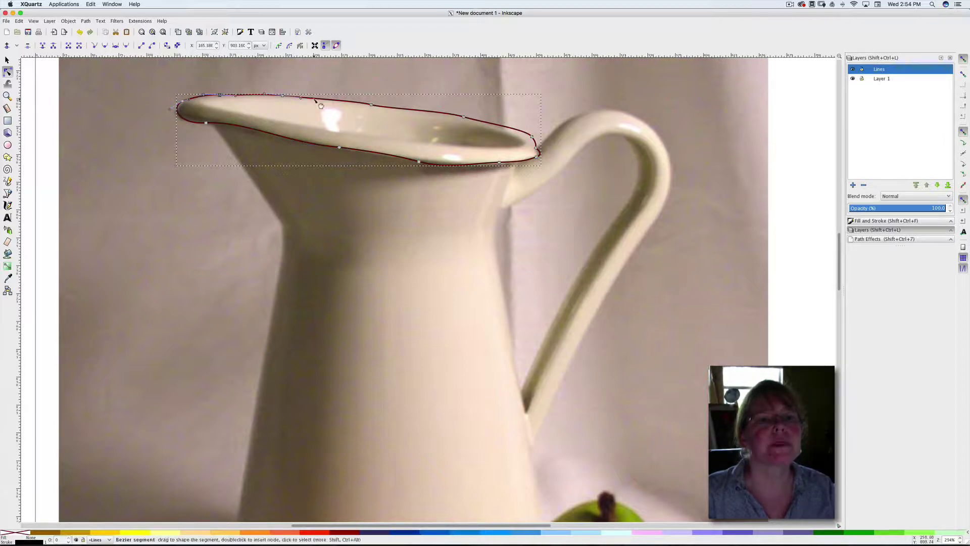
pyautogui.click(339, 148)
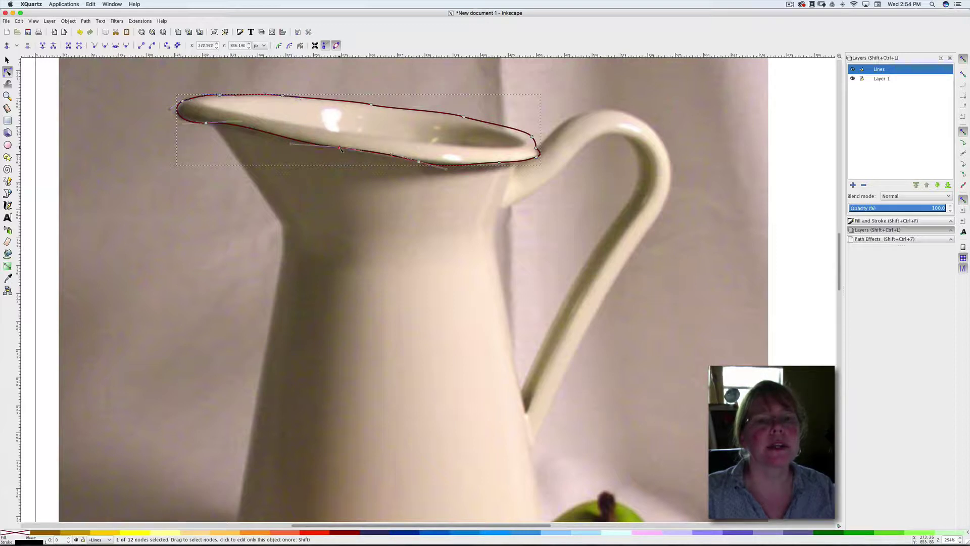
pyautogui.moveTo(291, 144); pyautogui.dragTo(285, 142)
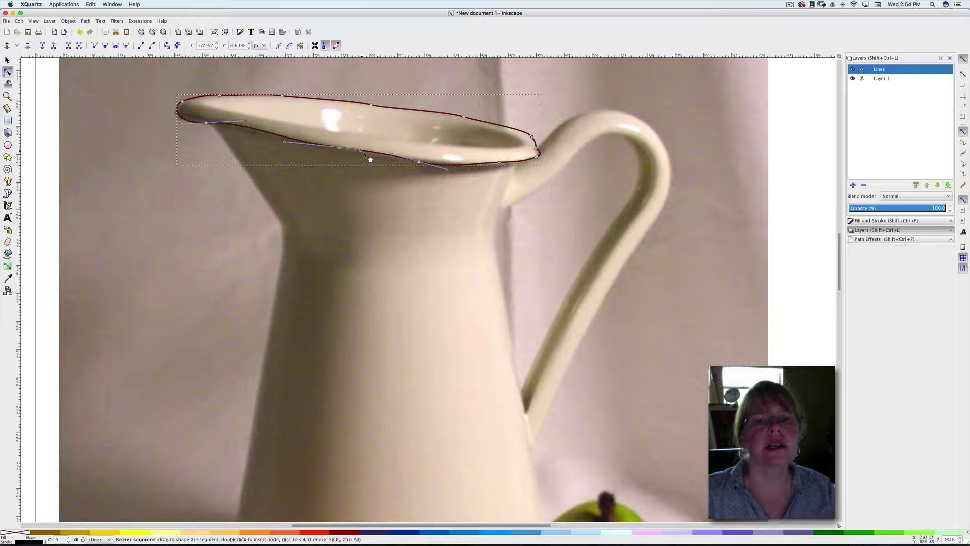
pyautogui.moveTo(446, 168); pyautogui.dragTo(452, 170)
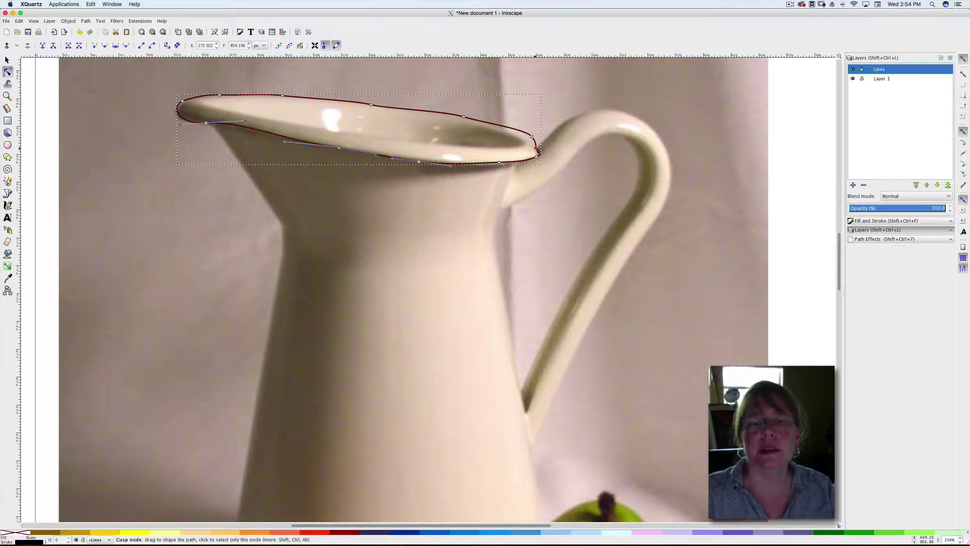
pyautogui.click(537, 155)
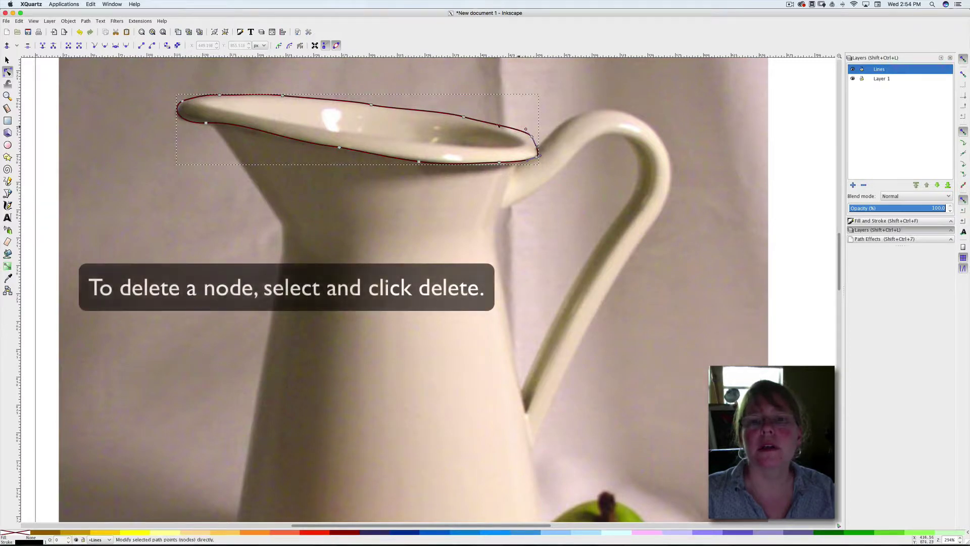
pyautogui.press('Delete')
pyautogui.press('Delete')
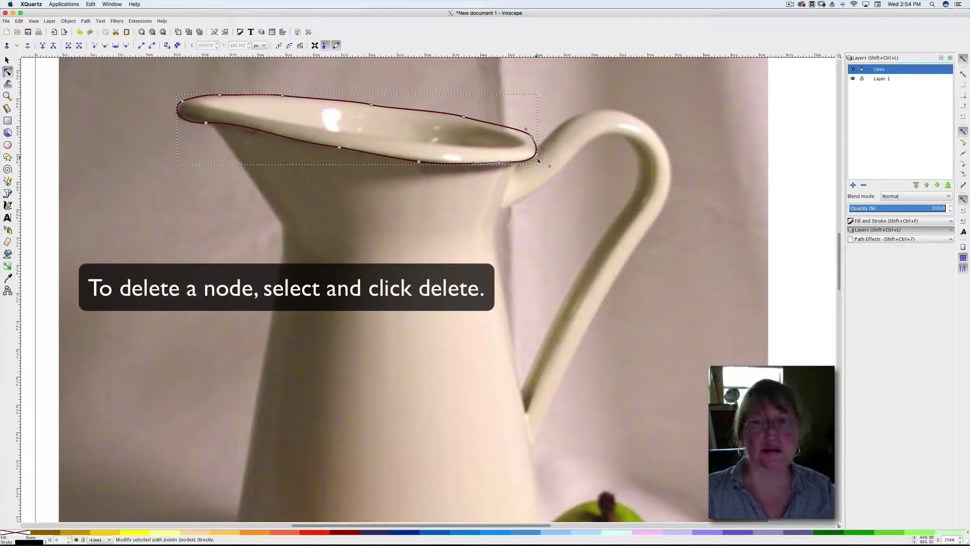
pyautogui.click(534, 137)
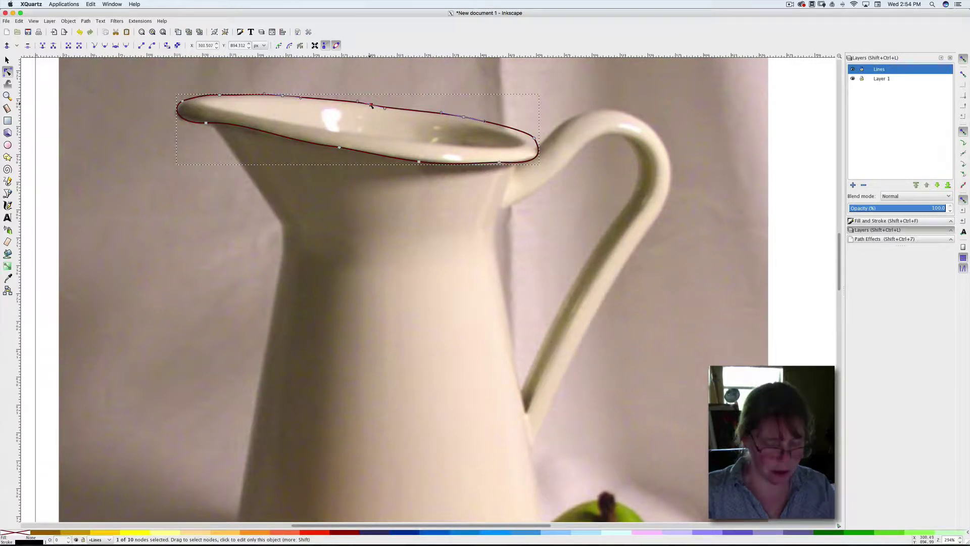
pyautogui.press('Delete')
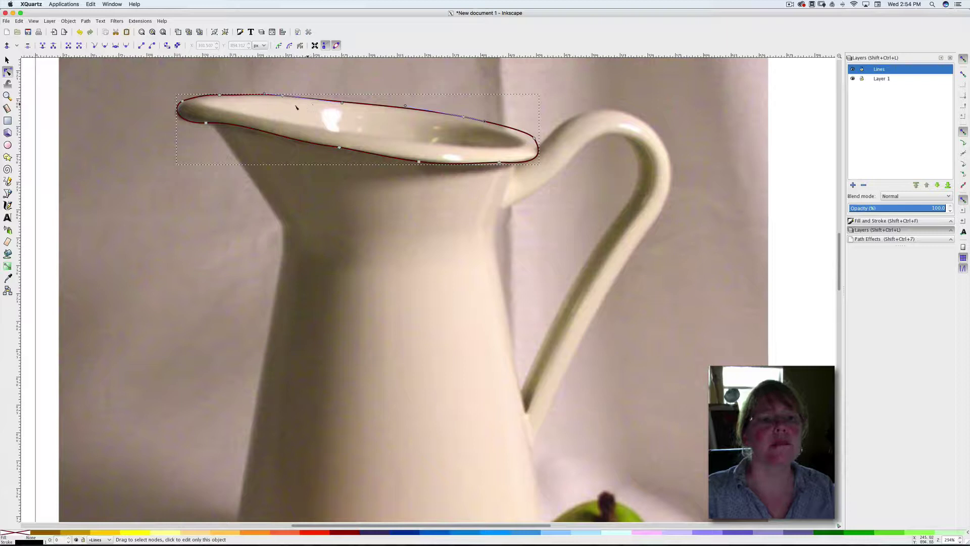
# Step: Fine-tune the curve near the spout and the lower-right rim node, then deselect the outline
pyautogui.click(206, 124)
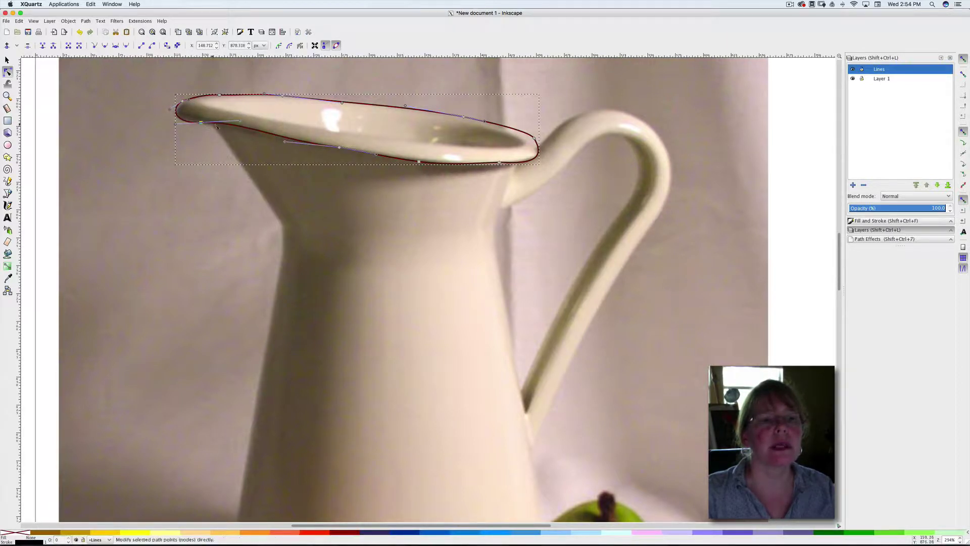
pyautogui.moveTo(241, 122); pyautogui.dragTo(242, 126)
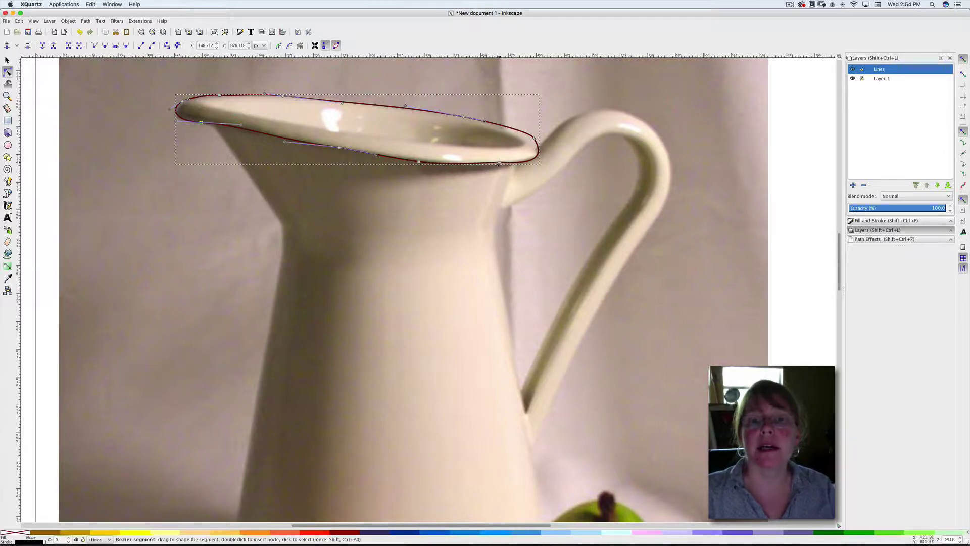
pyautogui.click(499, 163)
pyautogui.moveTo(501, 167); pyautogui.dragTo(548, 163)
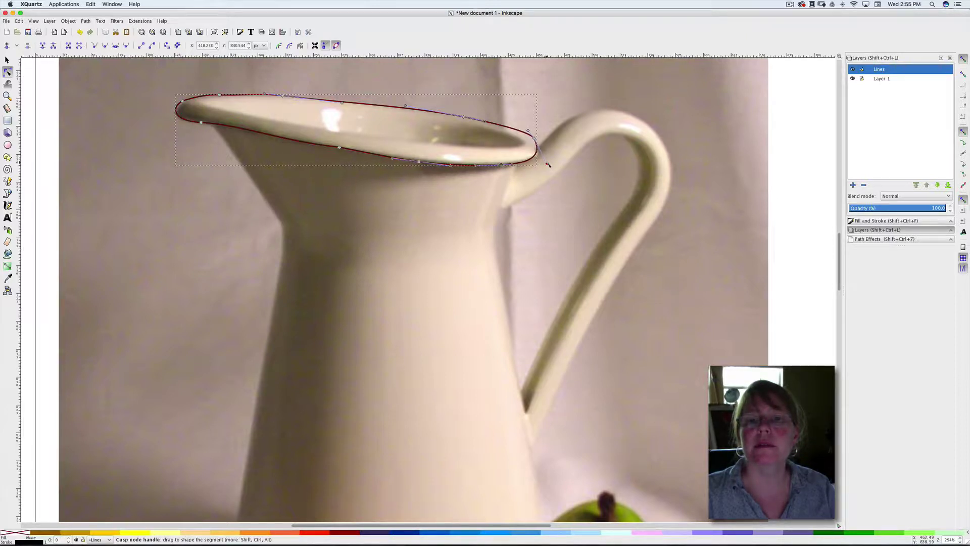
pyautogui.click(434, 249)
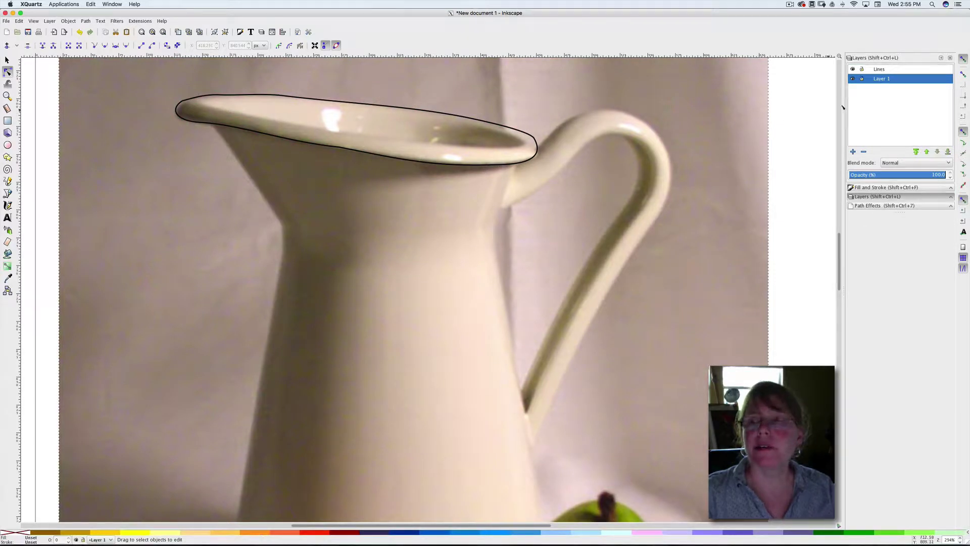
pyautogui.click(853, 78)
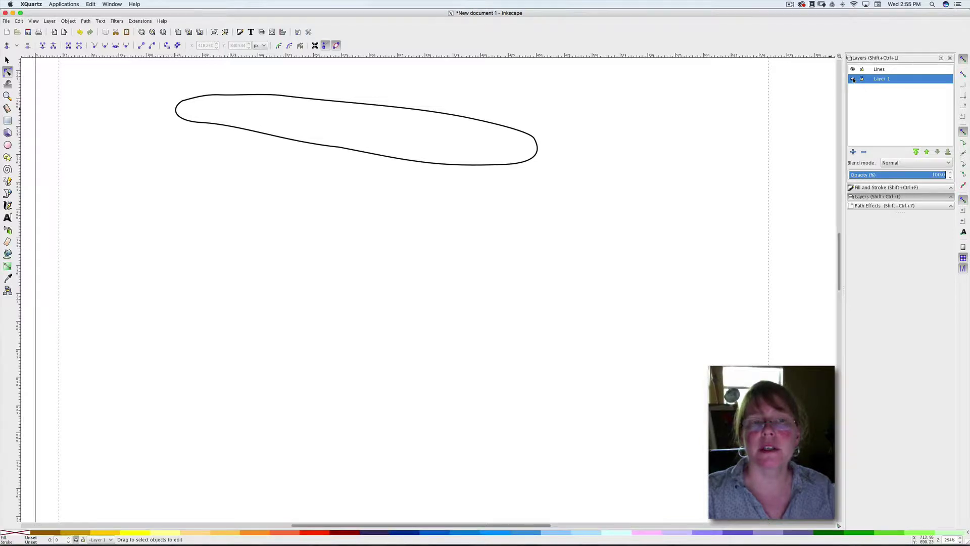
pyautogui.click(853, 78)
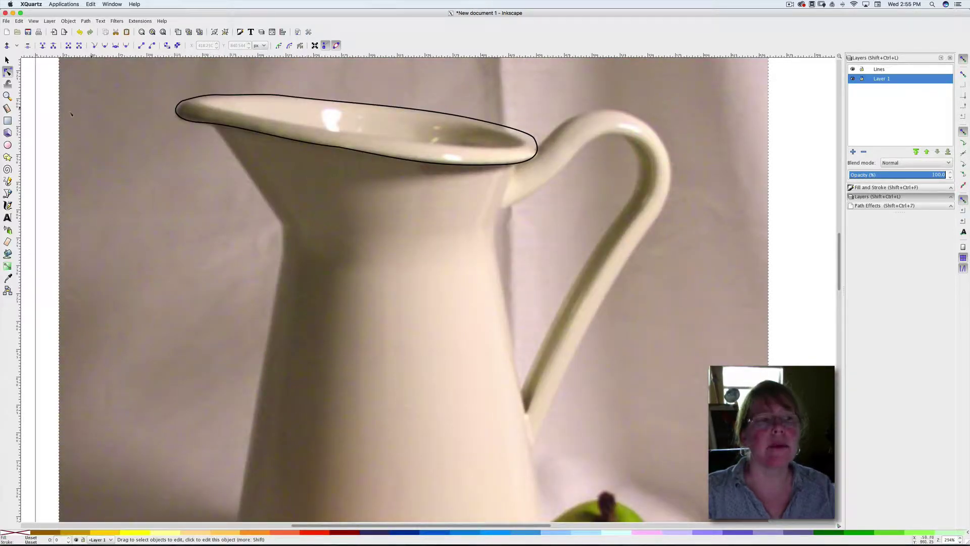
# Step: Draw a four-point Bezier path along the inner edge of the spout opening
pyautogui.click(8, 193)
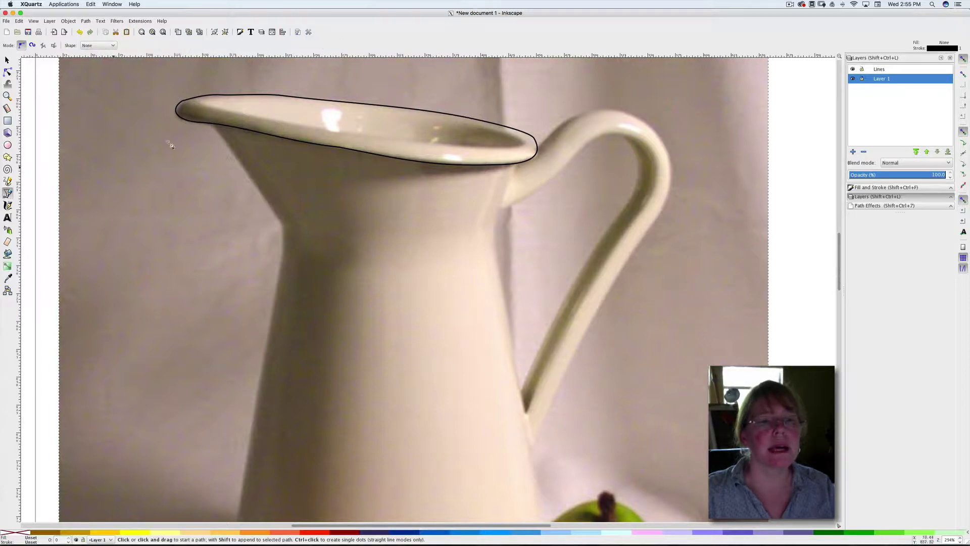
pyautogui.click(203, 102)
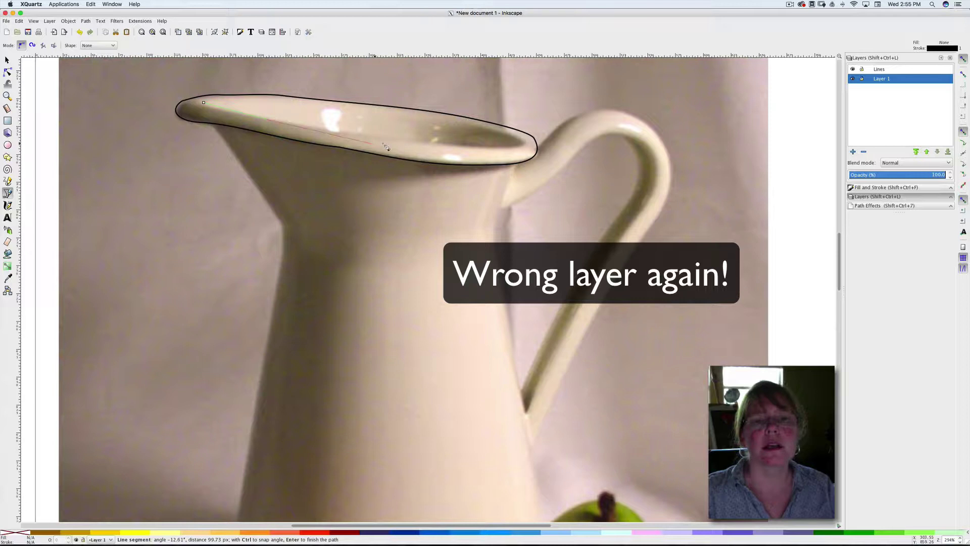
pyautogui.click(503, 150)
pyautogui.click(505, 135)
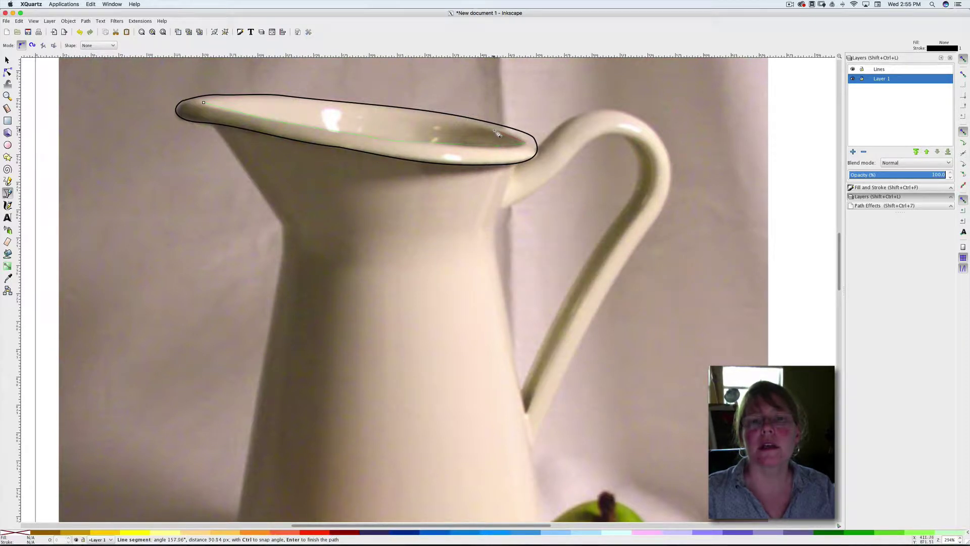
pyautogui.click(426, 117)
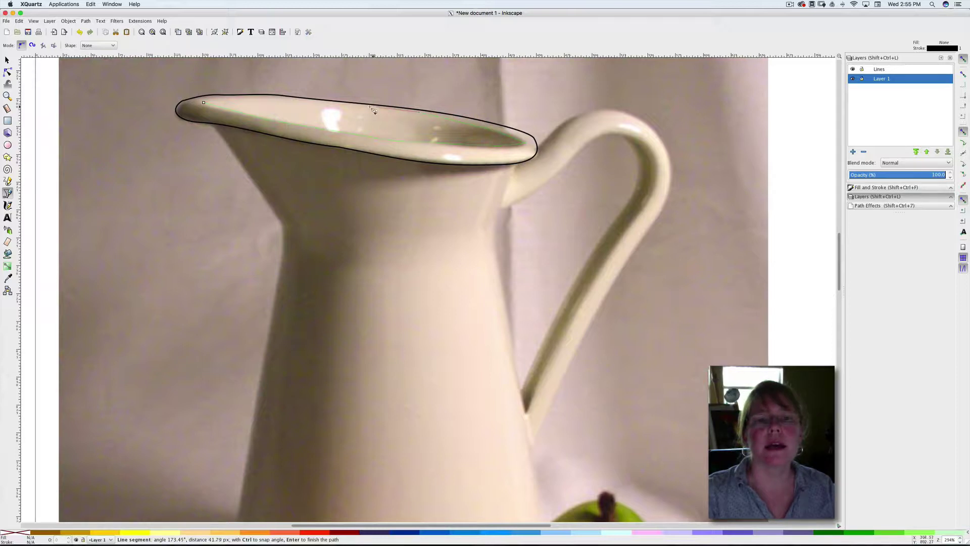
pyautogui.press('Return')
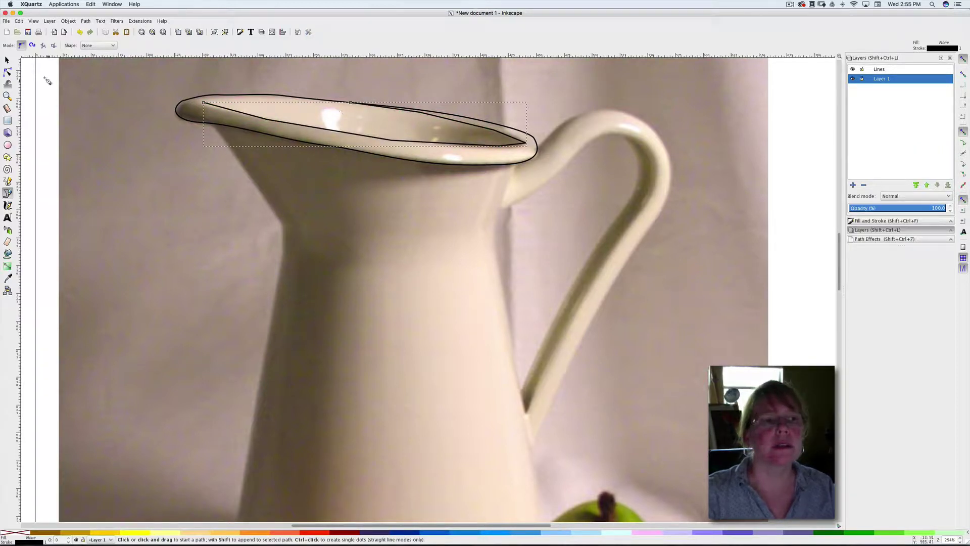
# Step: Make the spout-tip node smooth and adjust its curve handles to fit the inner rim
pyautogui.click(7, 71)
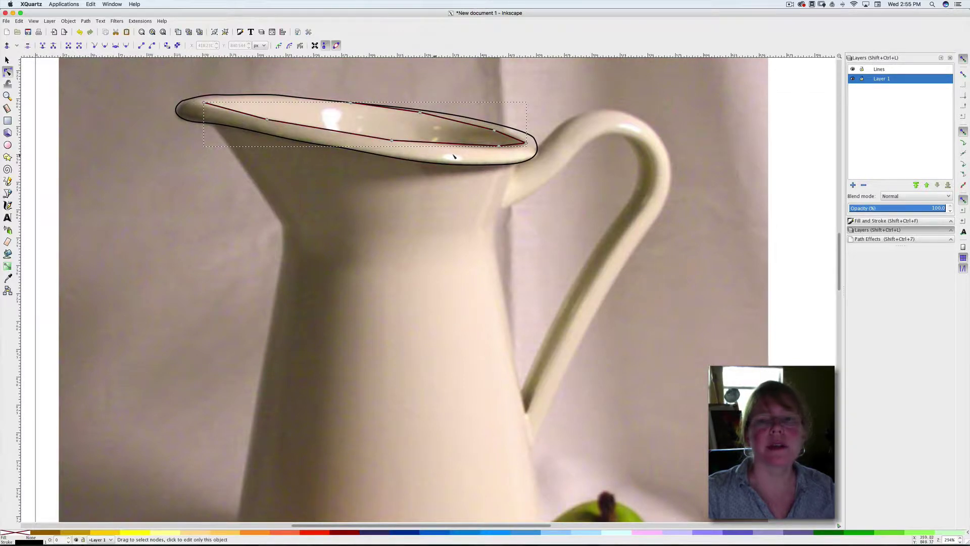
pyautogui.click(527, 143)
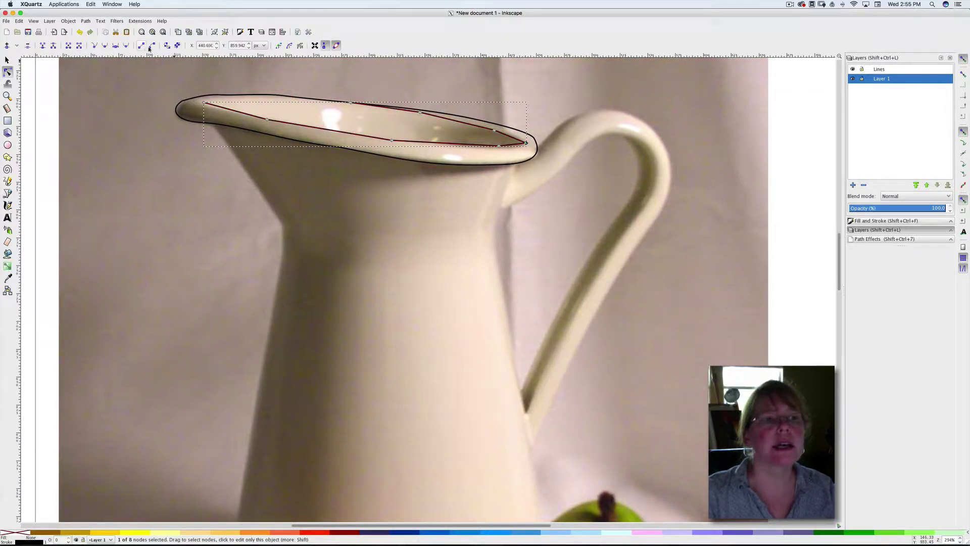
pyautogui.click(106, 46)
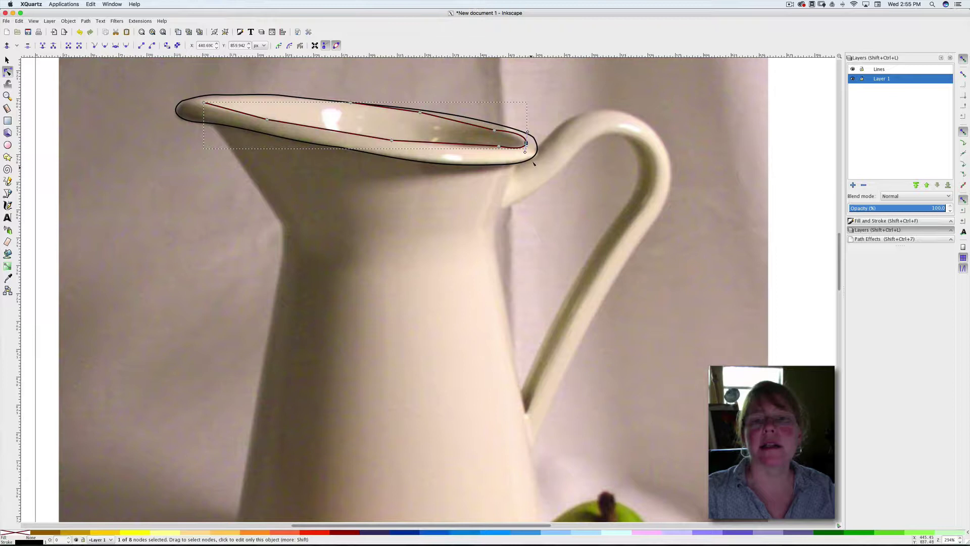
pyautogui.press('Escape')
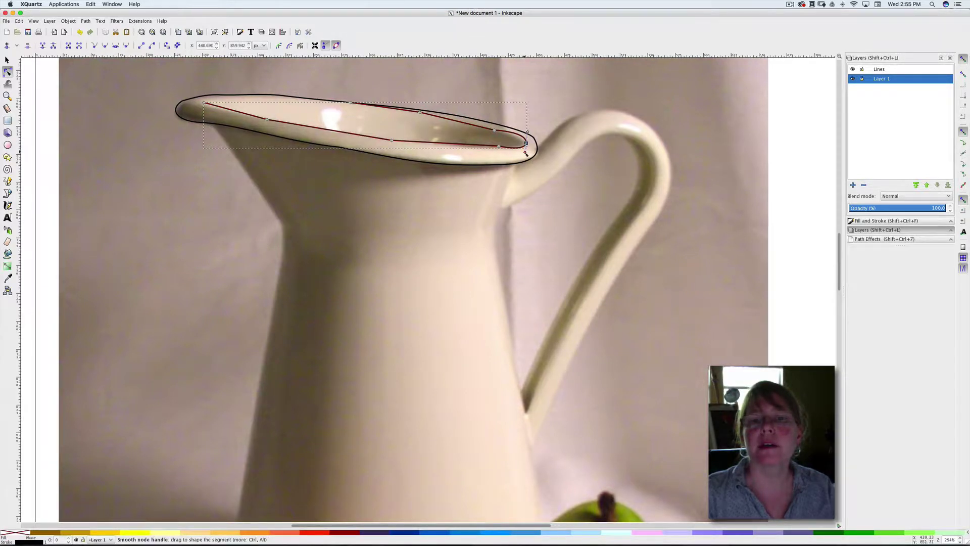
pyautogui.moveTo(524, 151); pyautogui.dragTo(524, 150)
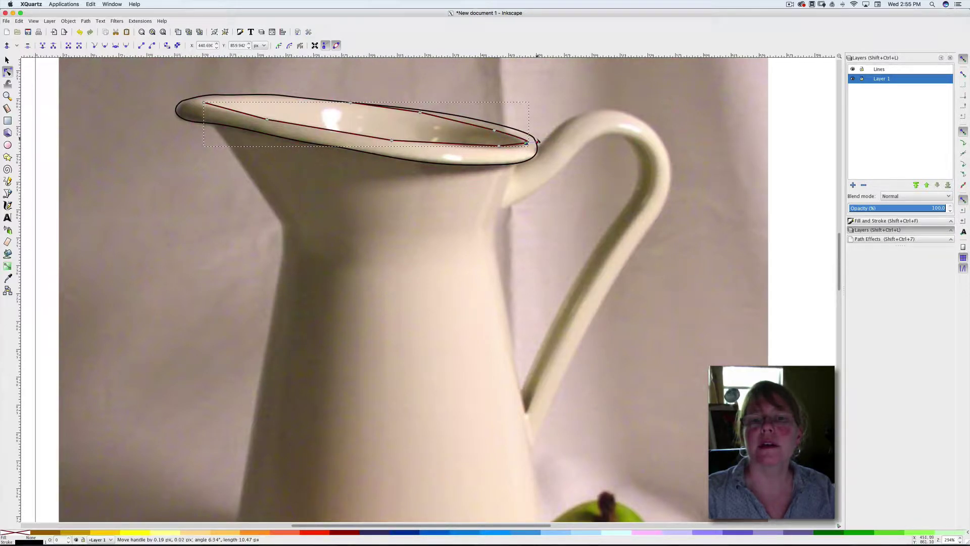
pyautogui.moveTo(537, 143); pyautogui.dragTo(533, 142)
pyautogui.click(499, 146)
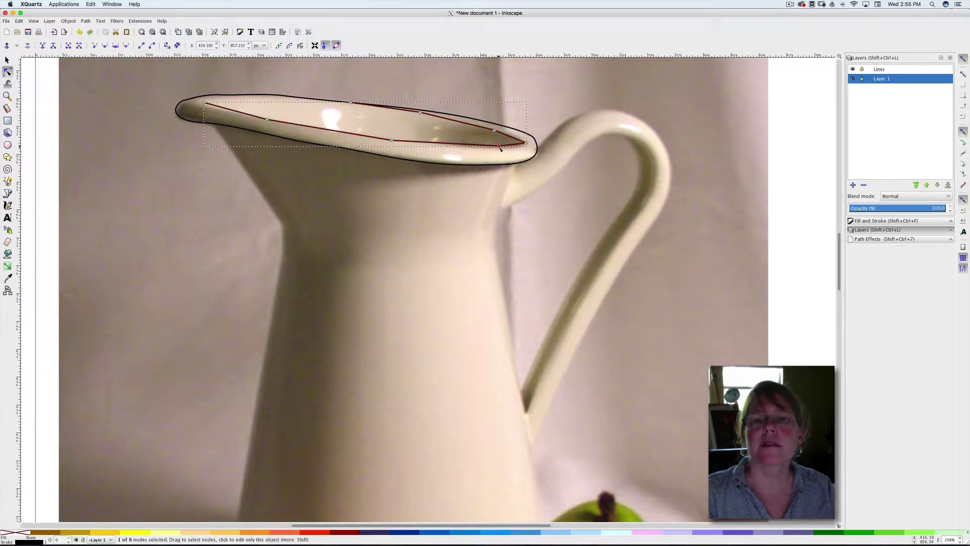
pyautogui.click(525, 143)
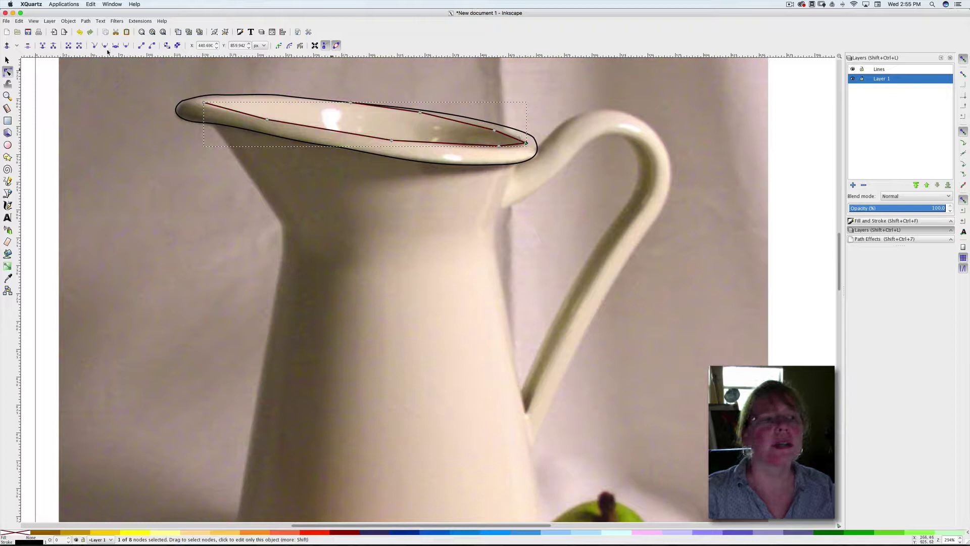
pyautogui.moveTo(526, 144)
pyautogui.mouseDown()
pyautogui.moveTo(519, 148)
pyautogui.moveTo(528, 144)
pyautogui.mouseUp()
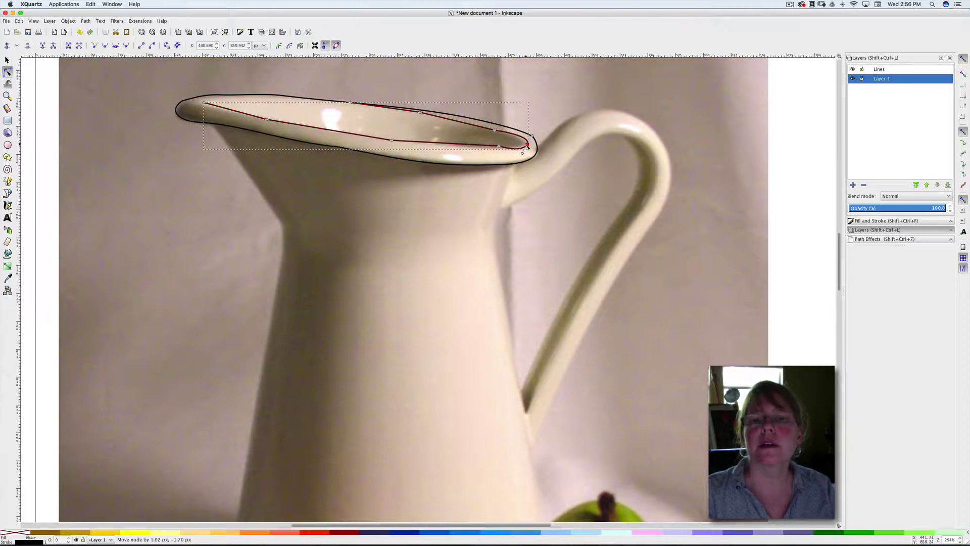
# Step: Delete extra nodes and bend the inner curve at the spout's right end and rim middle
pyautogui.click(499, 147)
pyautogui.press('Delete')
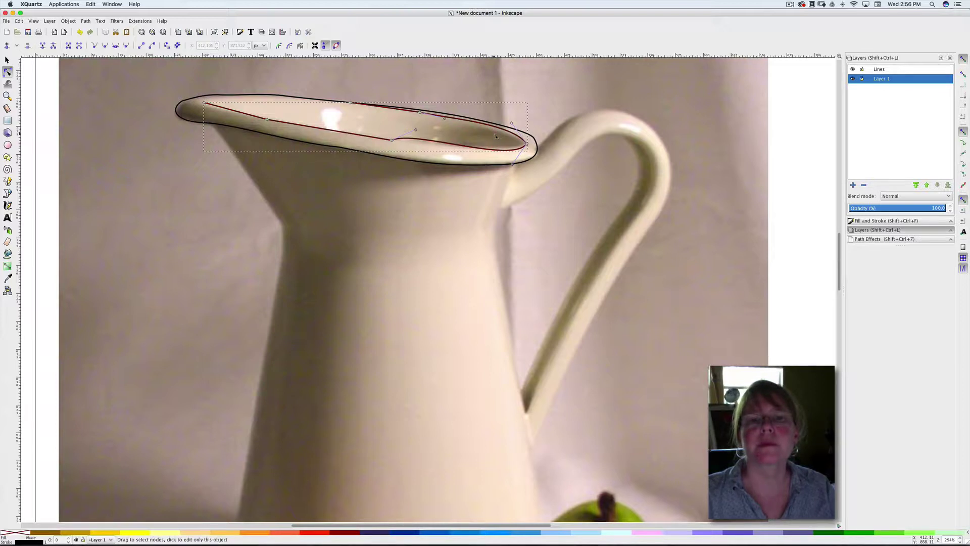
pyautogui.press('Escape')
pyautogui.moveTo(512, 123); pyautogui.dragTo(507, 127)
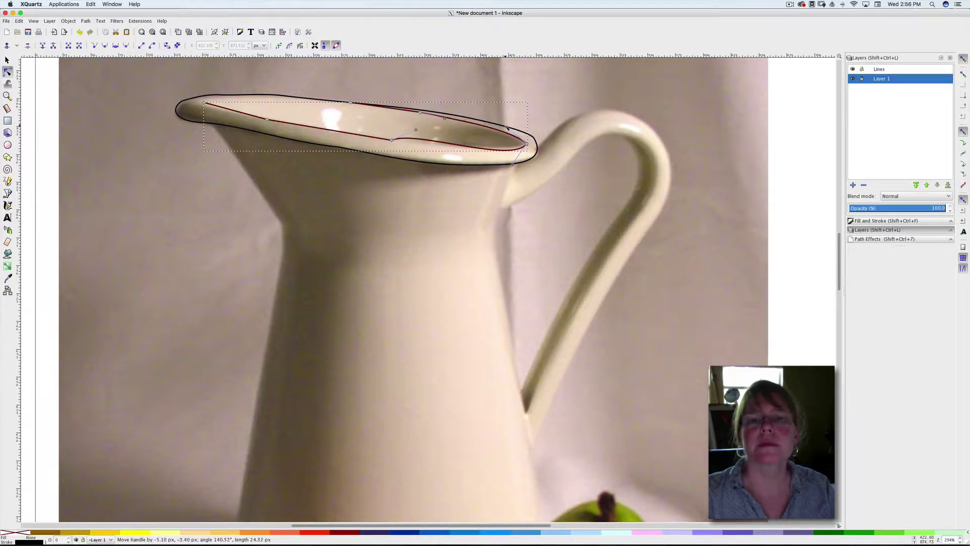
pyautogui.moveTo(518, 168); pyautogui.dragTo(506, 163)
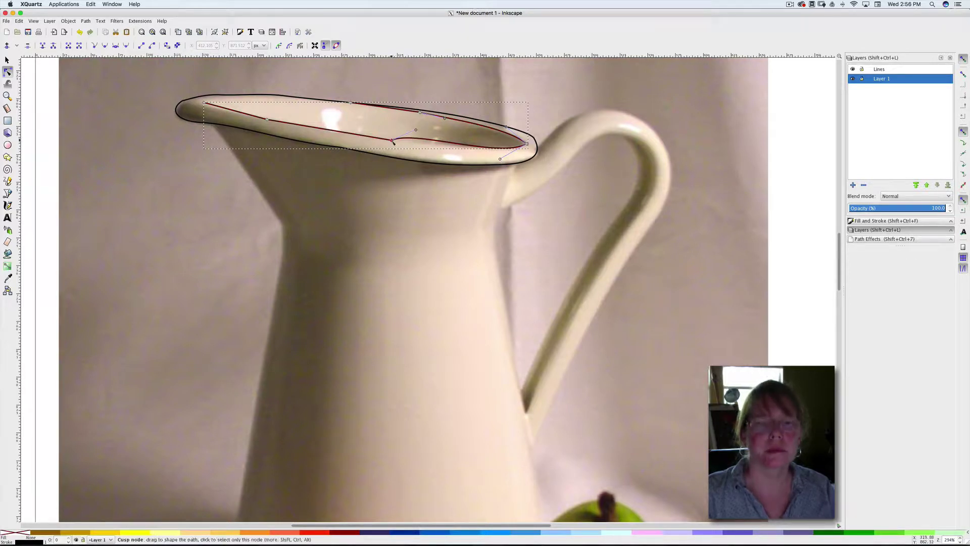
pyautogui.press('Delete')
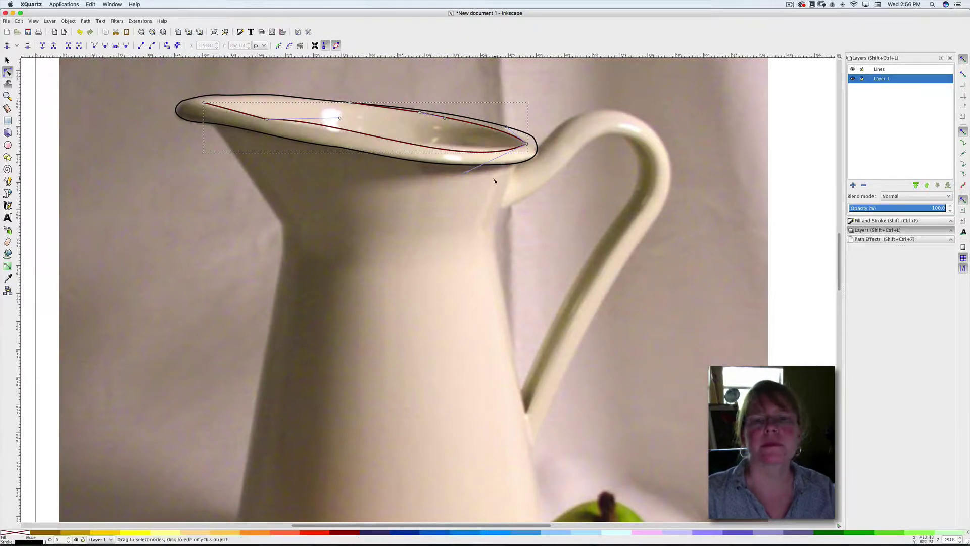
pyautogui.moveTo(465, 172); pyautogui.dragTo(461, 163)
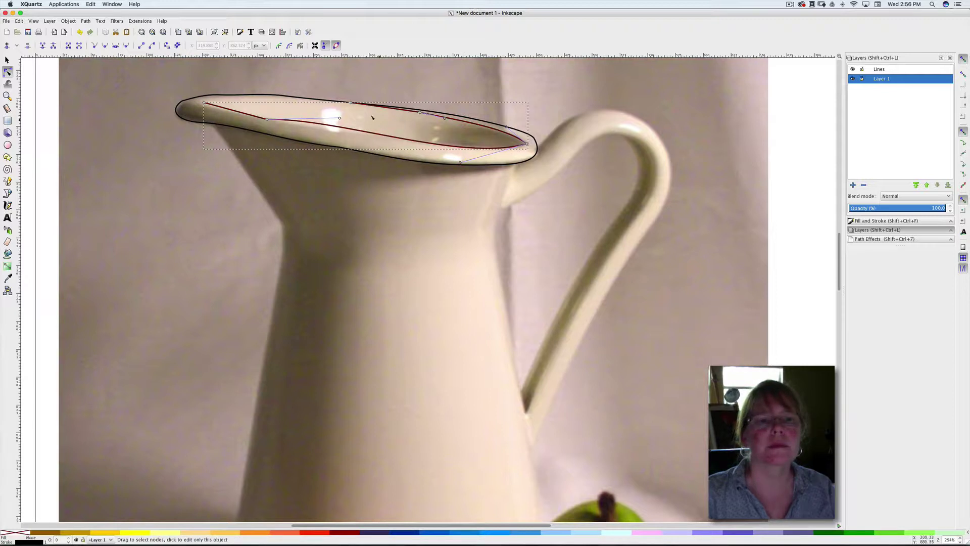
pyautogui.moveTo(340, 119); pyautogui.dragTo(340, 117)
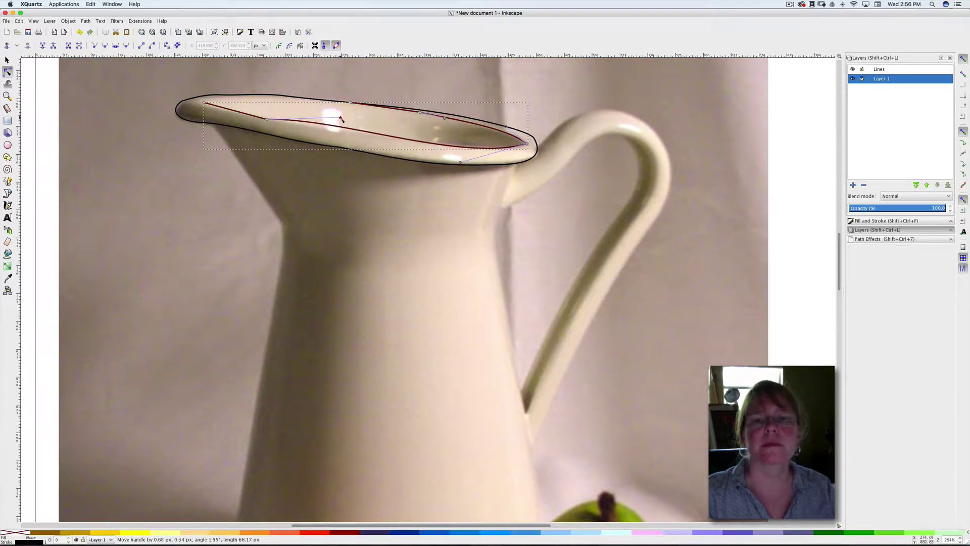
# Step: Nudge the left end node down, smooth the middle node, and touch up the spout node
pyautogui.click(204, 103)
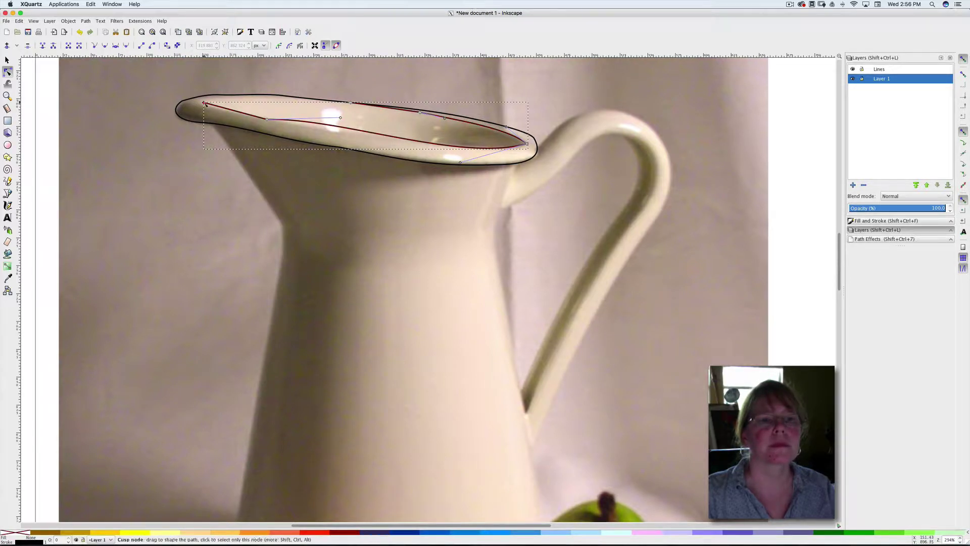
pyautogui.moveTo(204, 103); pyautogui.dragTo(204, 105)
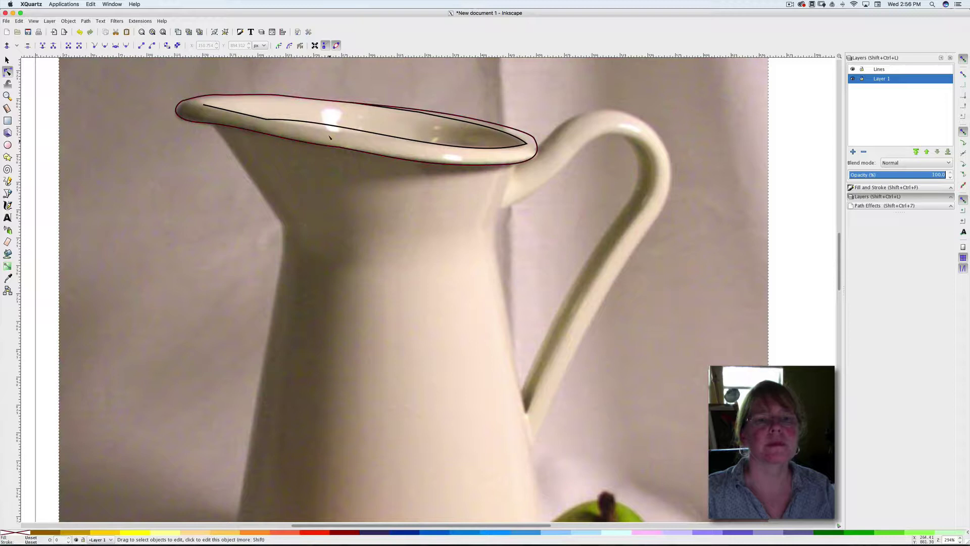
pyautogui.press('Escape')
pyautogui.click(261, 118)
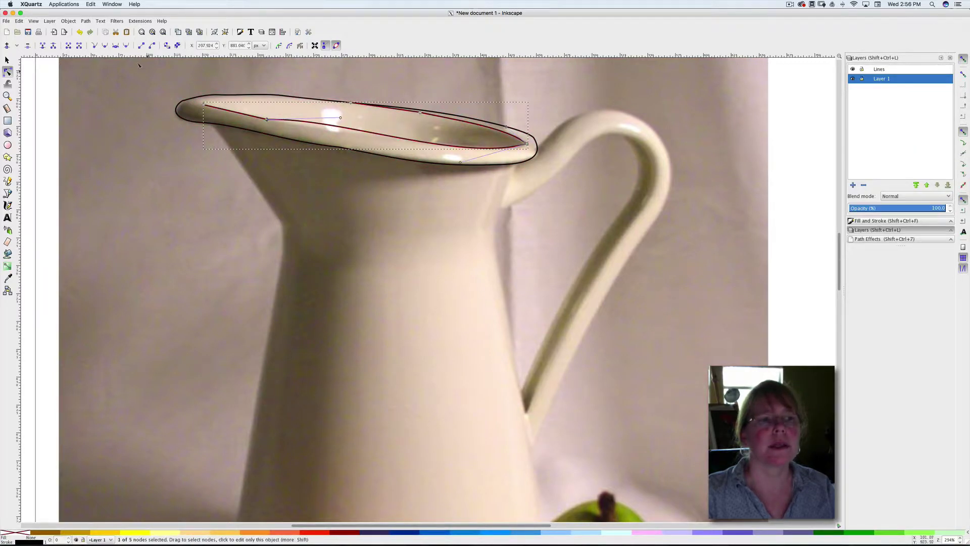
pyautogui.click(106, 46)
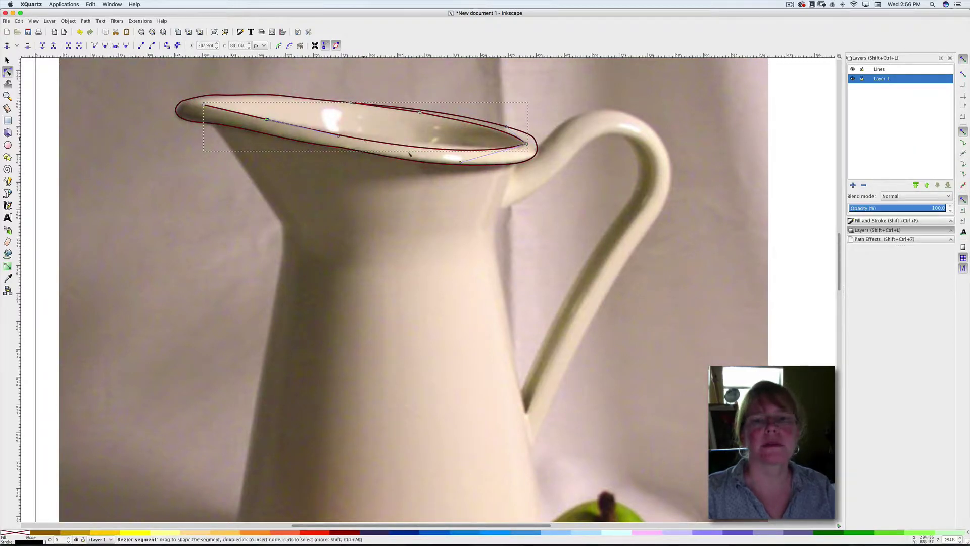
pyautogui.press('Escape')
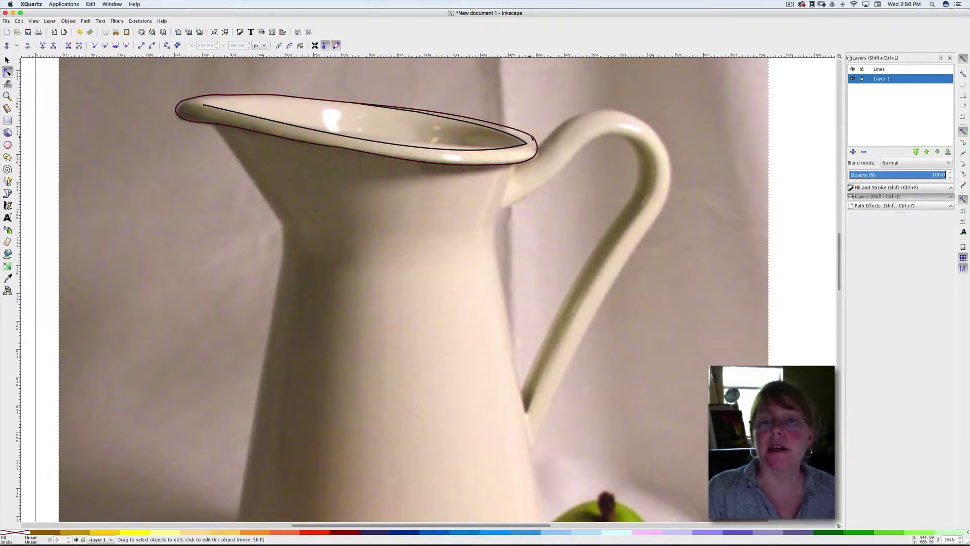
pyautogui.click(533, 138)
pyautogui.moveTo(534, 142); pyautogui.dragTo(533, 139)
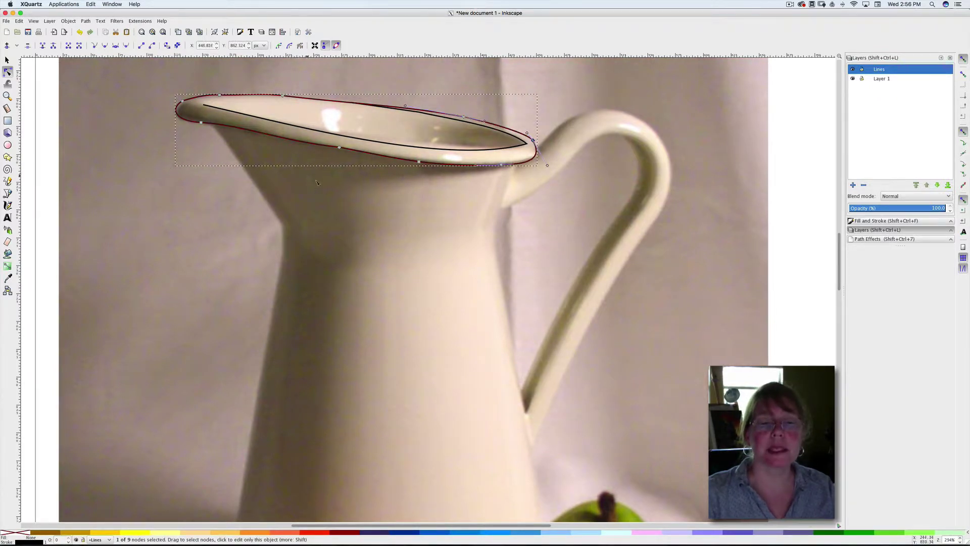
pyautogui.click(327, 192)
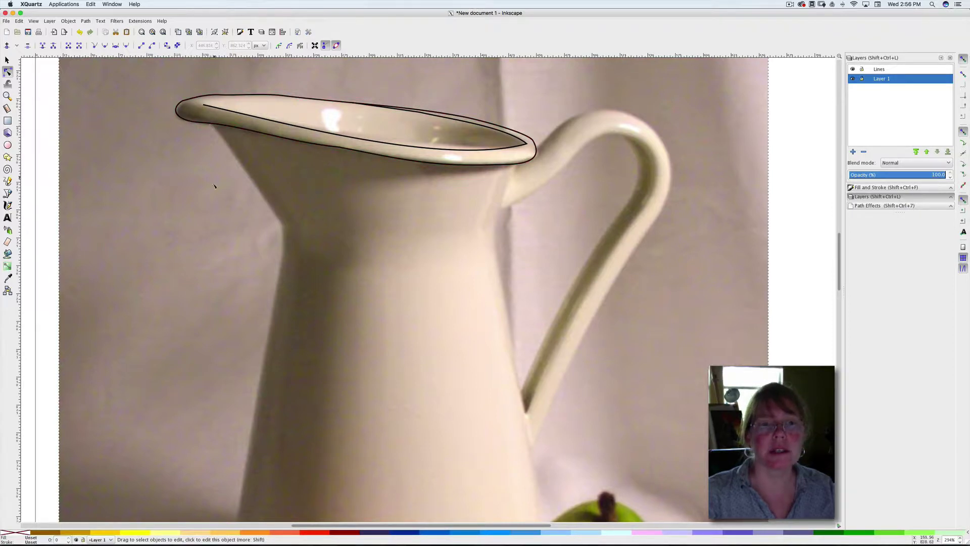
pyautogui.scroll(-4, 212, 126)
pyautogui.scroll(8, 213, 151)
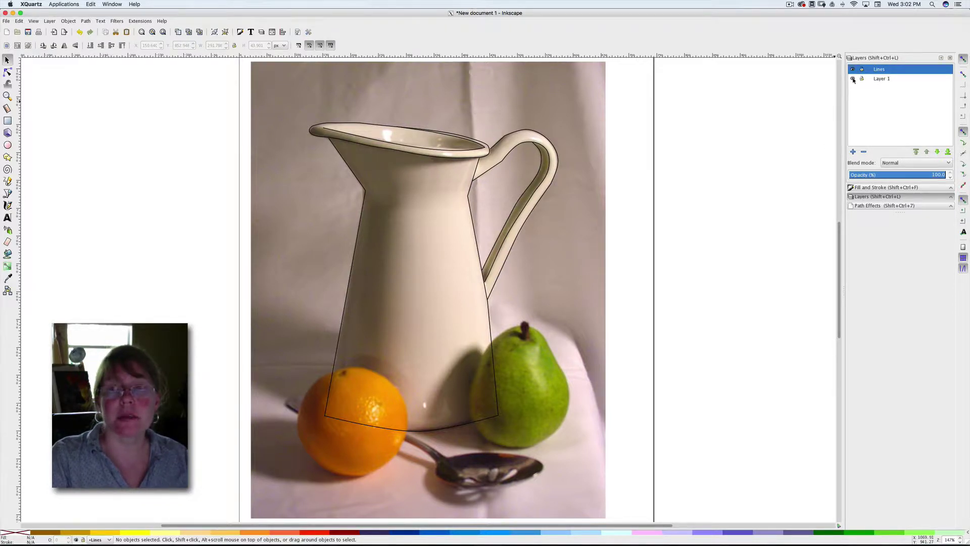
# Step: Hide and re-show Layer 1 to compare the traced jug contour against the photo
pyautogui.click(852, 79)
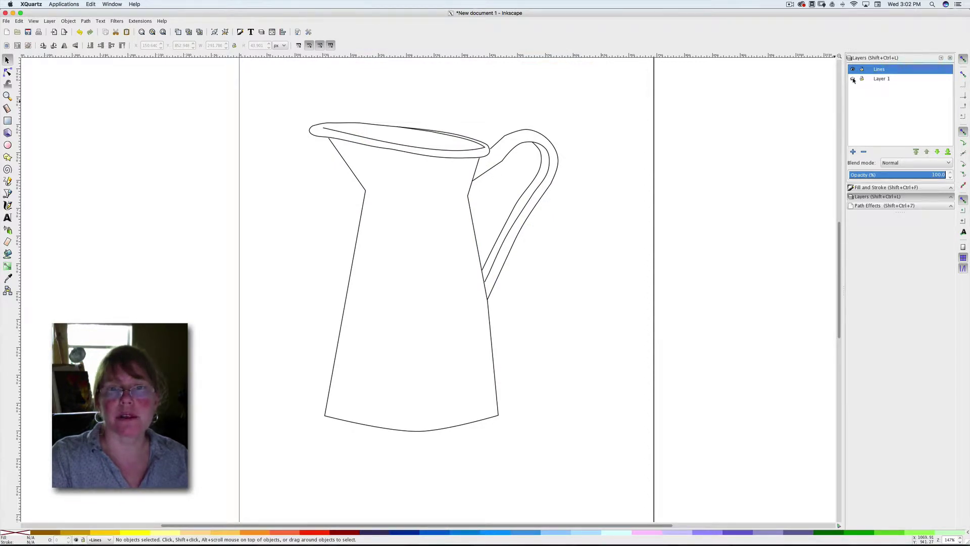
pyautogui.click(853, 79)
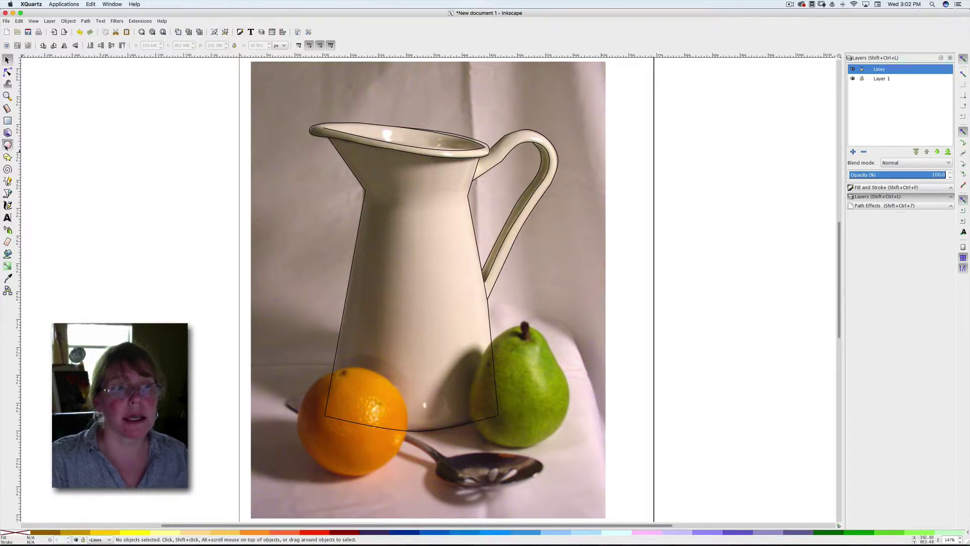
# Step: Draw a circle over the orange and move it up-left into position
pyautogui.click(7, 145)
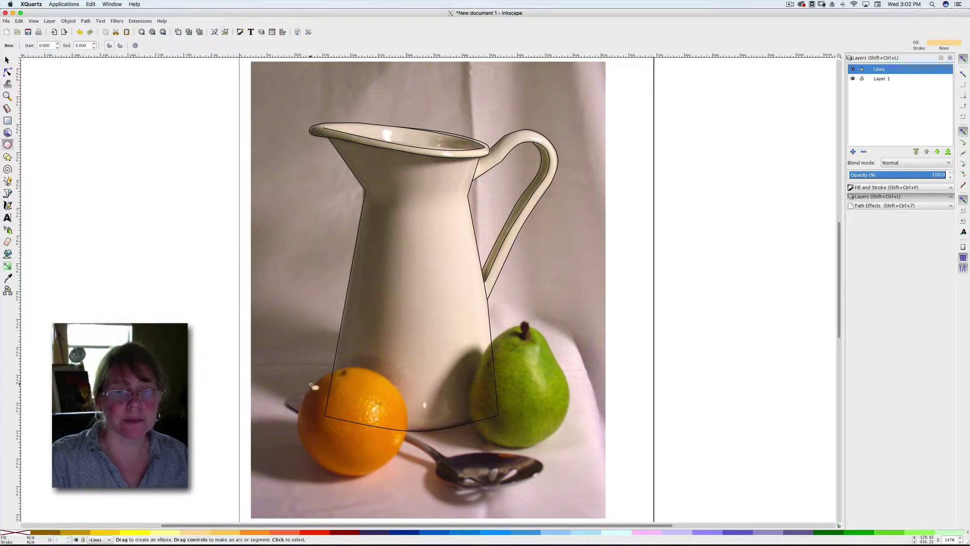
pyautogui.moveTo(311, 382); pyautogui.dragTo(419, 490)
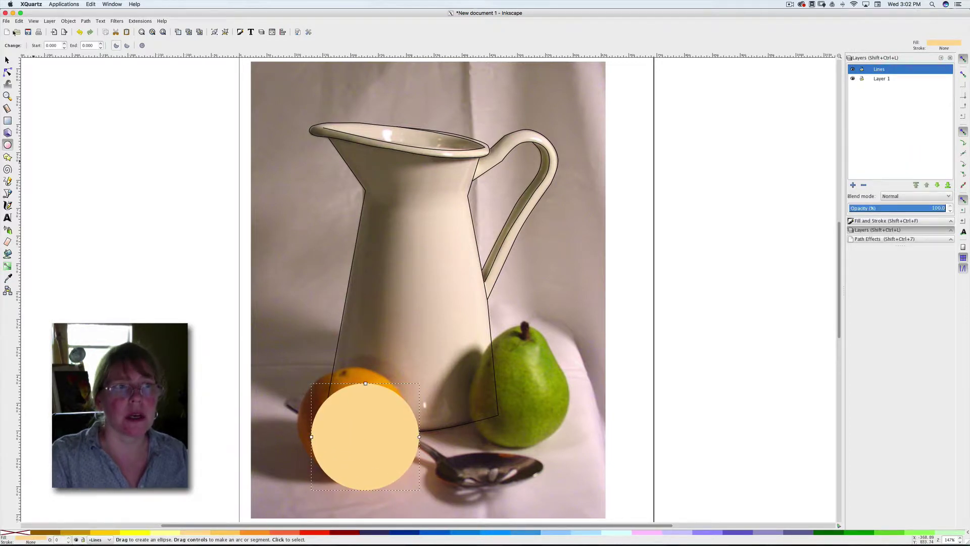
pyautogui.click(7, 60)
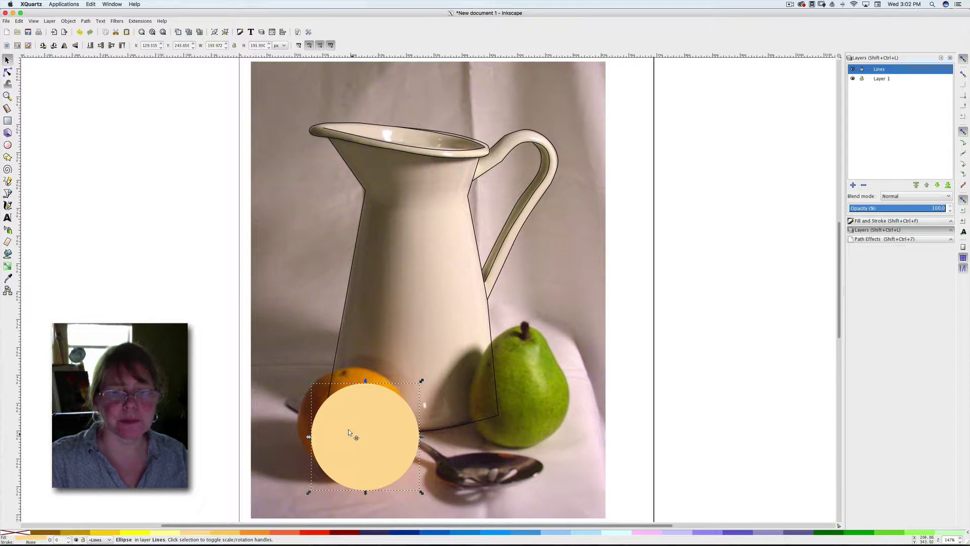
pyautogui.moveTo(348, 430); pyautogui.dragTo(340, 419)
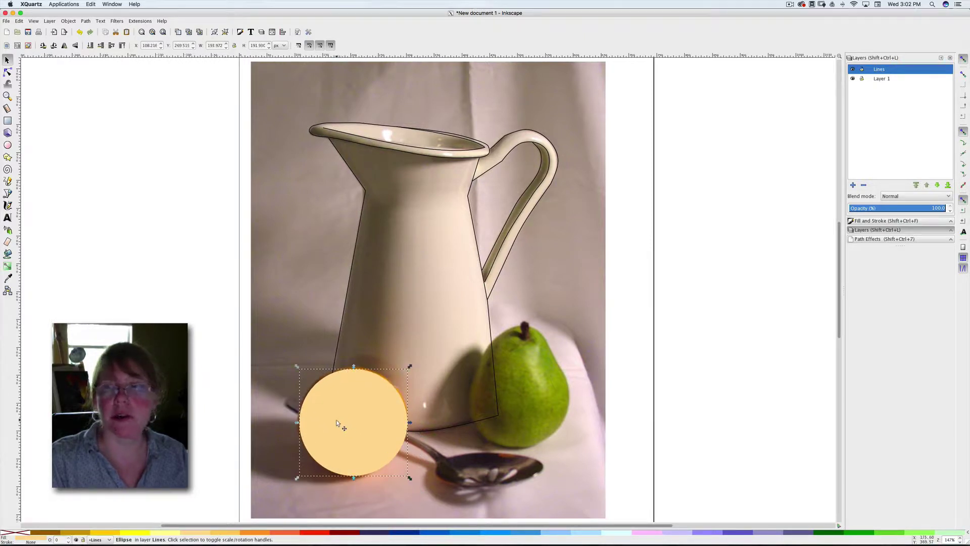
# Step: Give the circle a flat-colour stroke and no fill, then enlarge it slightly
pyautogui.click(878, 221)
pyautogui.click(881, 70)
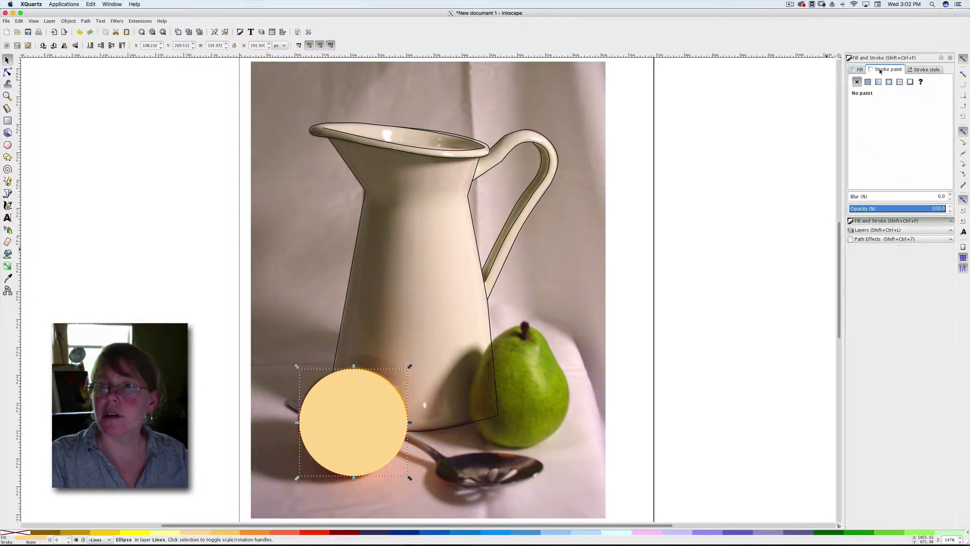
pyautogui.click(868, 83)
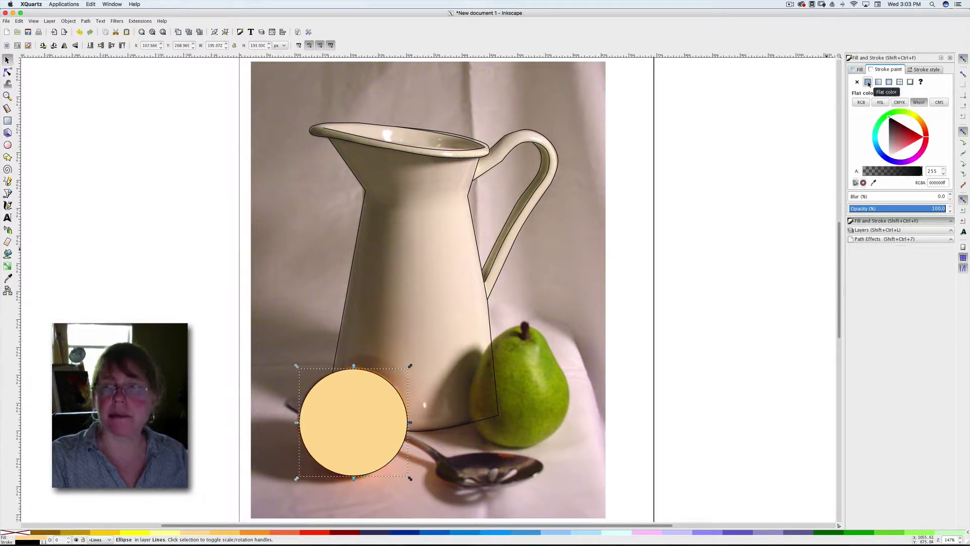
pyautogui.click(860, 69)
pyautogui.click(857, 82)
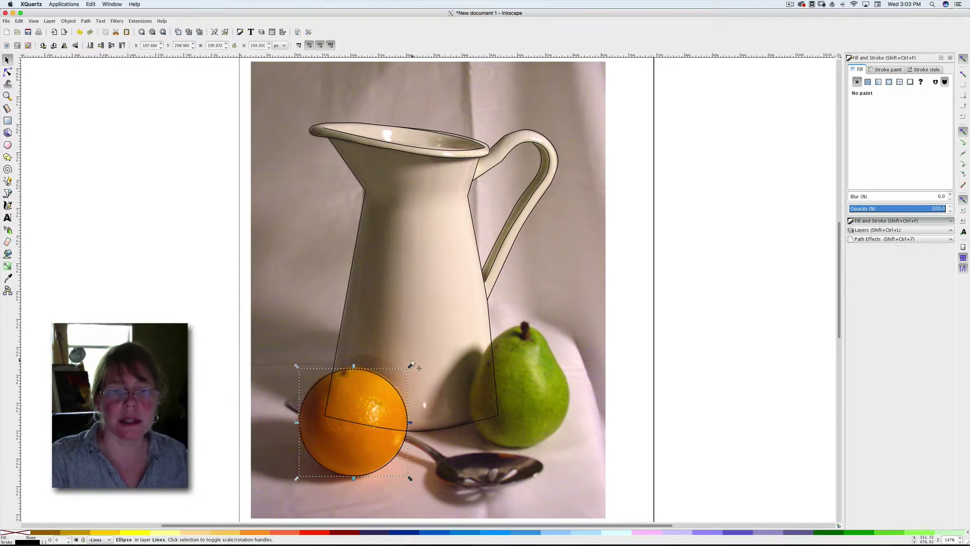
pyautogui.moveTo(410, 365); pyautogui.dragTo(412, 366)
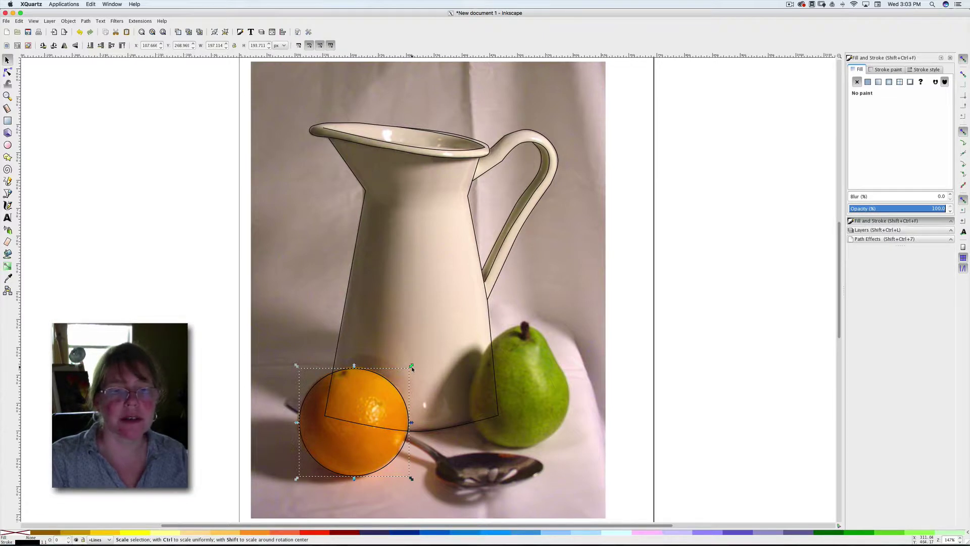
# Step: Convert the orange's circle to a path and nudge its bottom and left nodes and lower curve
pyautogui.click(8, 72)
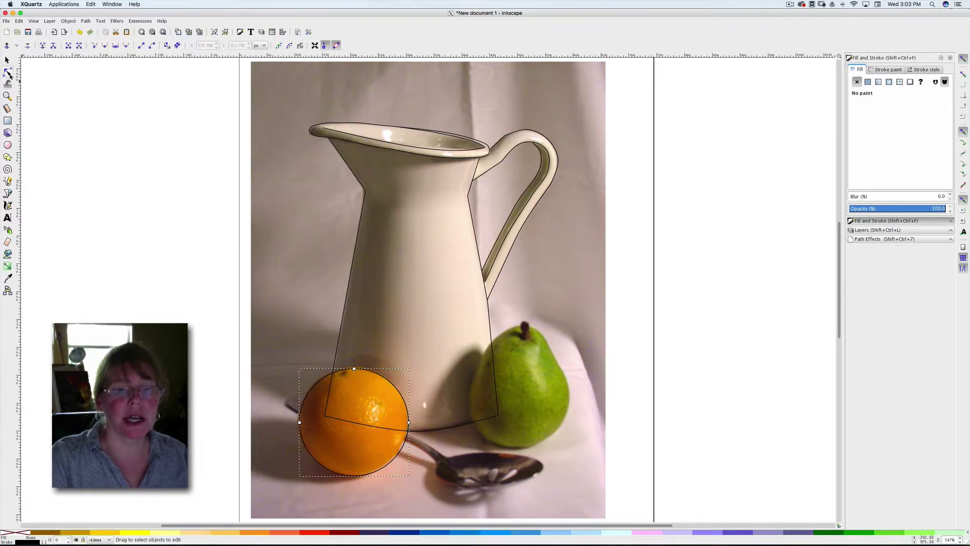
pyautogui.click(169, 46)
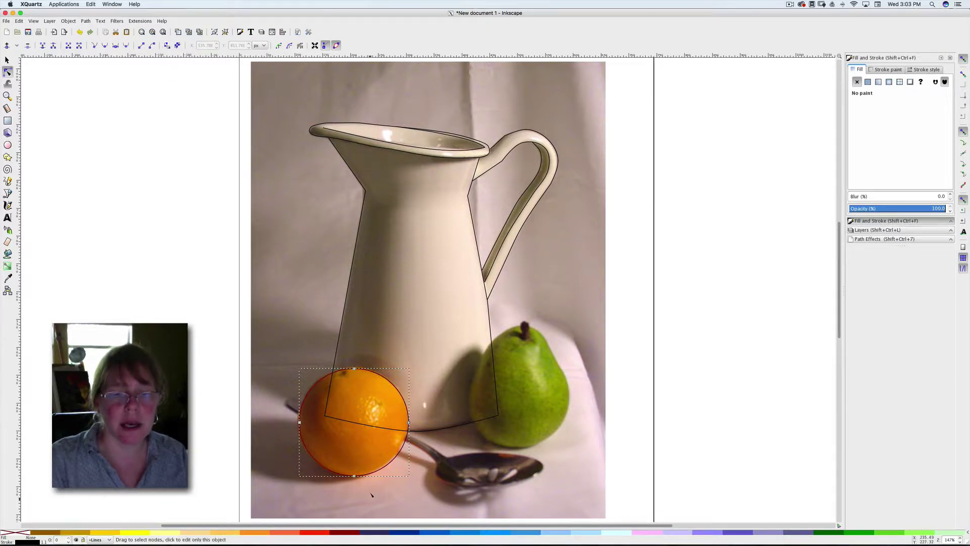
pyautogui.click(355, 476)
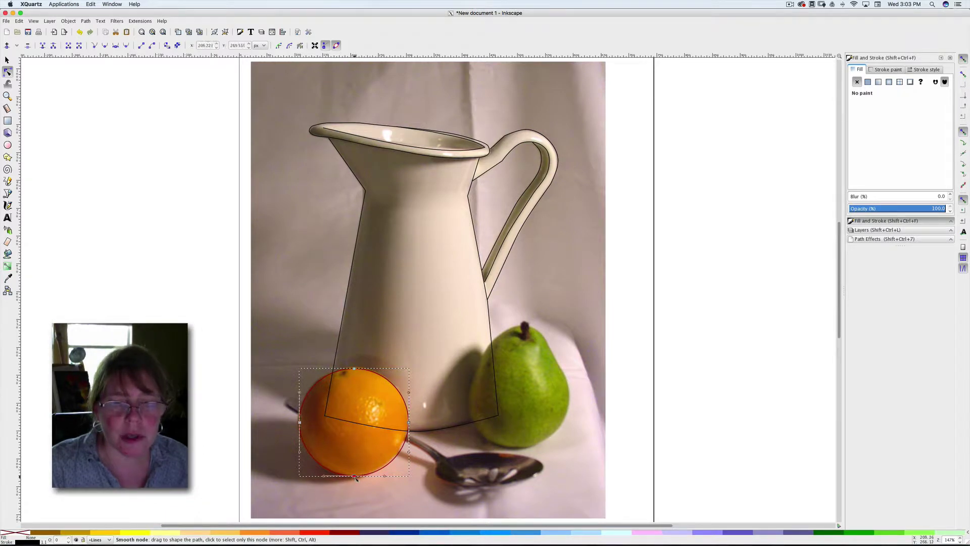
pyautogui.moveTo(355, 476); pyautogui.dragTo(353, 477)
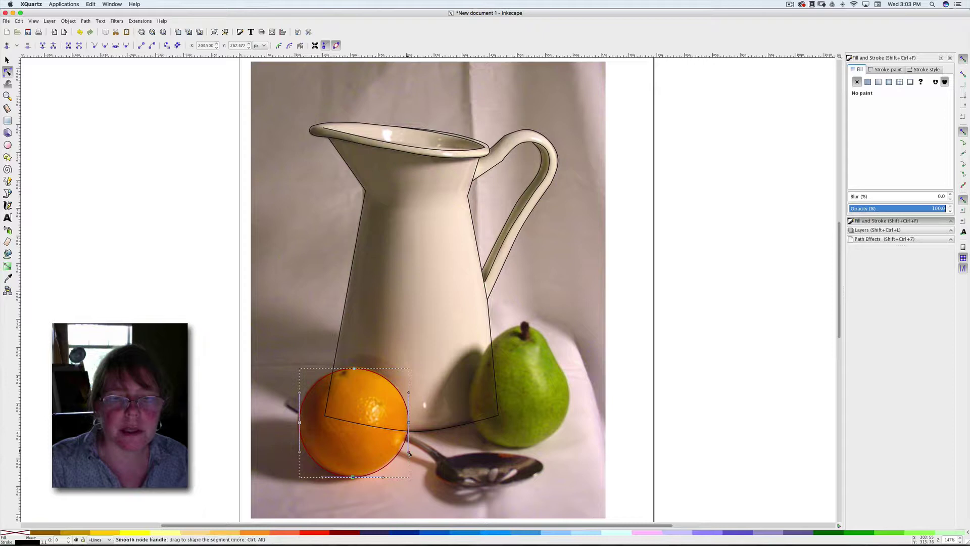
pyautogui.moveTo(410, 454); pyautogui.dragTo(408, 454)
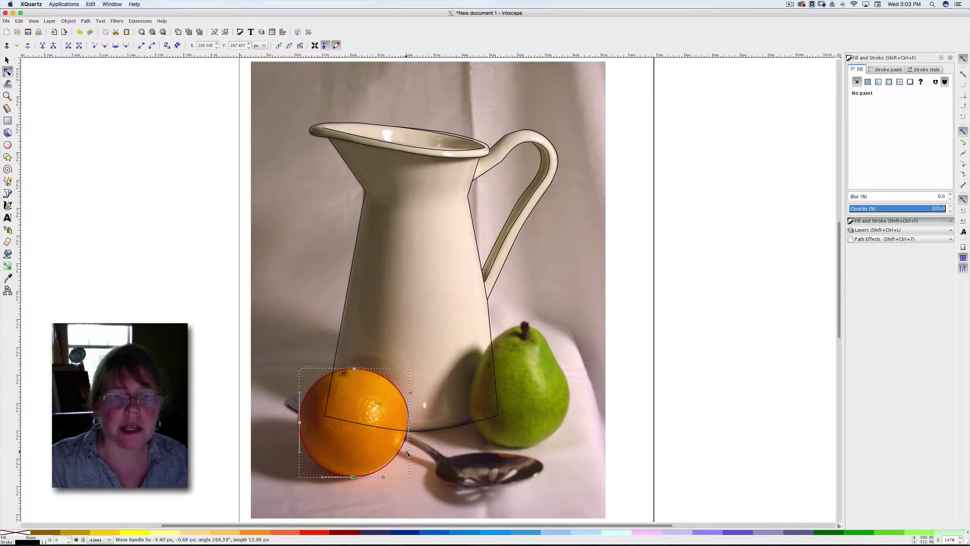
pyautogui.click(356, 370)
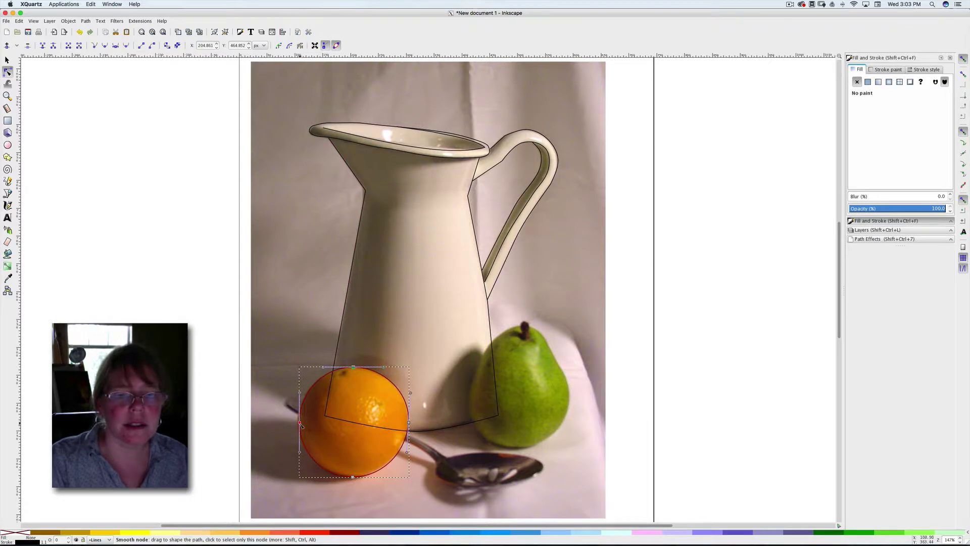
pyautogui.moveTo(300, 424); pyautogui.dragTo(299, 426)
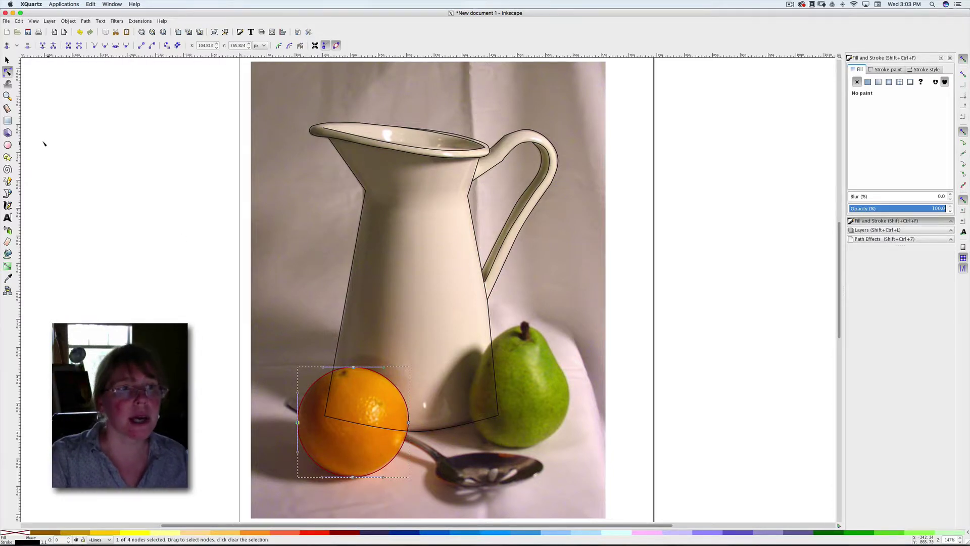
# Step: Draw a small ellipse at the orange's top, convert it to a path, and reshape its bottom and right side
pyautogui.click(7, 145)
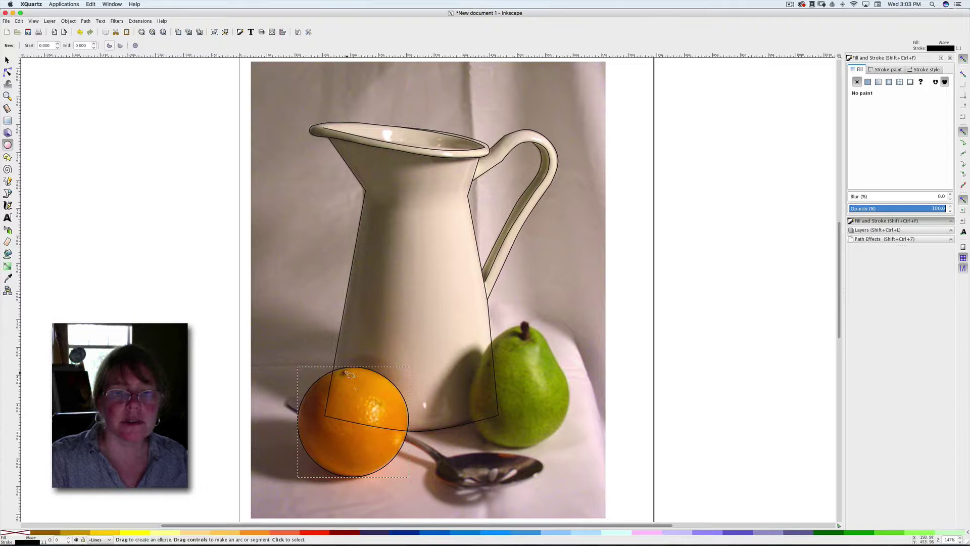
pyautogui.moveTo(345, 372); pyautogui.dragTo(337, 377)
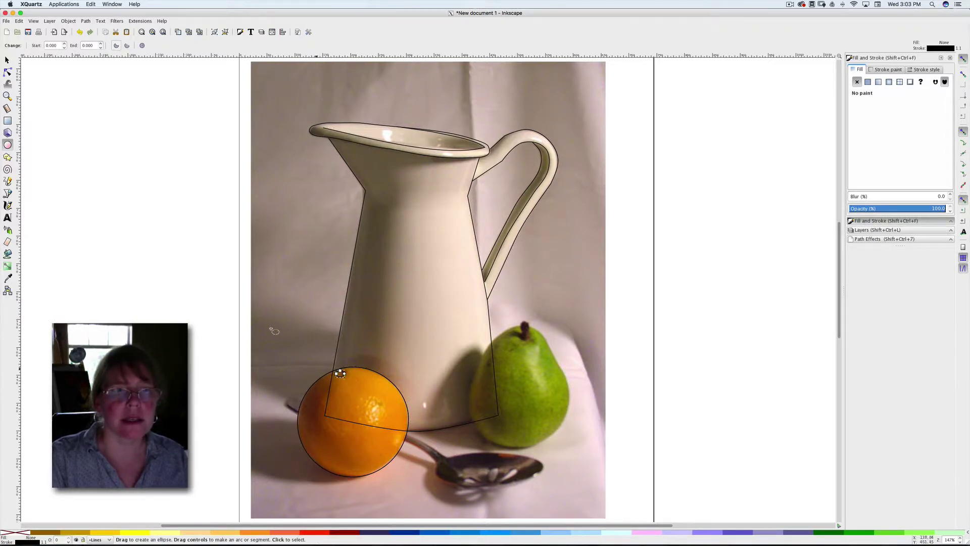
pyautogui.click(8, 72)
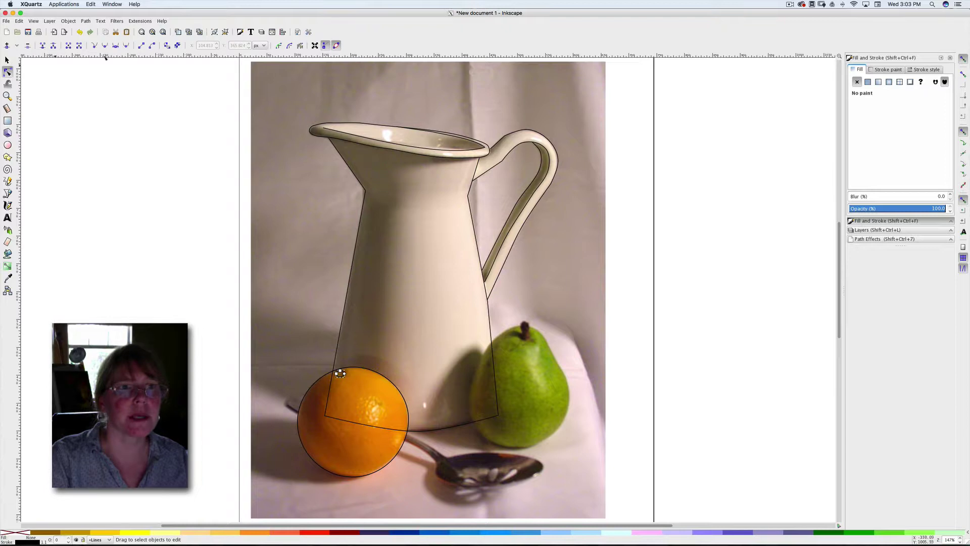
pyautogui.click(167, 45)
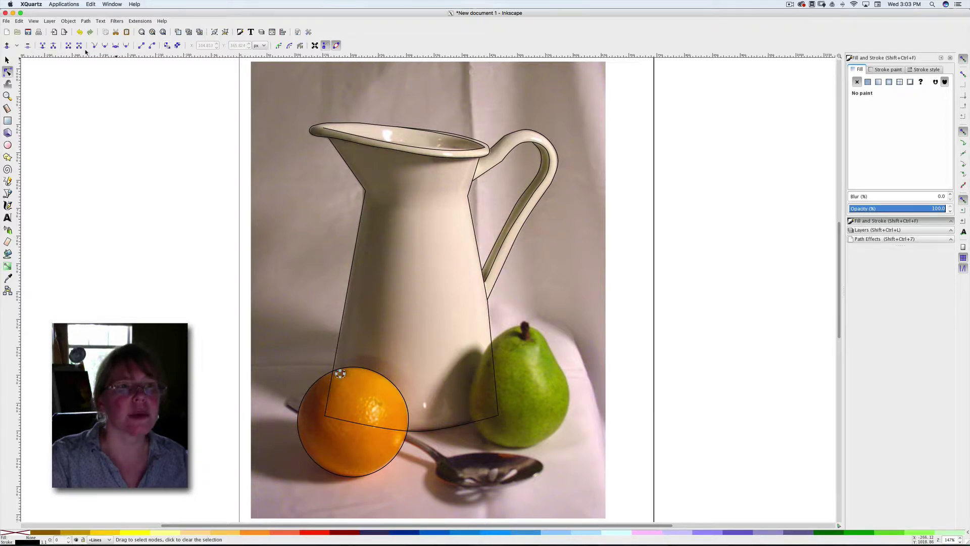
pyautogui.click(141, 31)
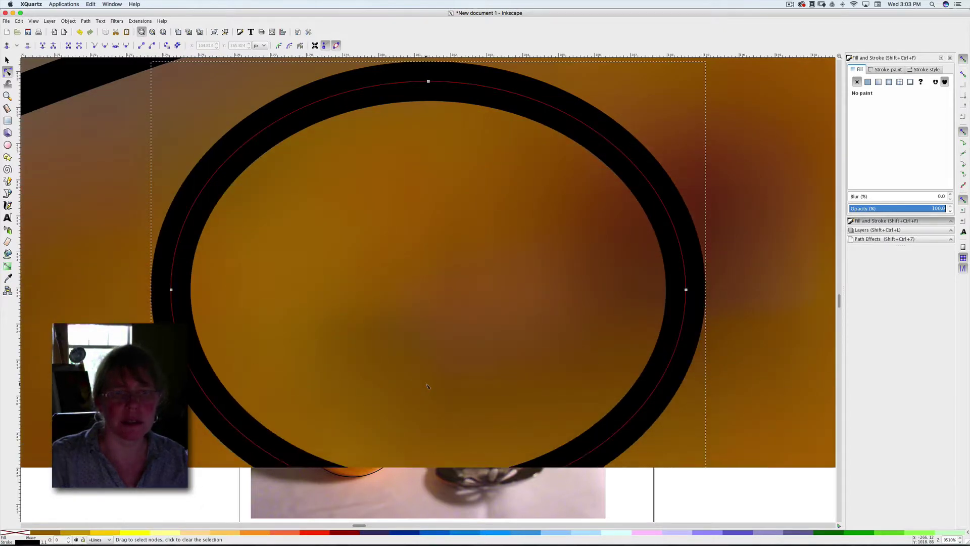
pyautogui.moveTo(430, 497); pyautogui.dragTo(433, 465)
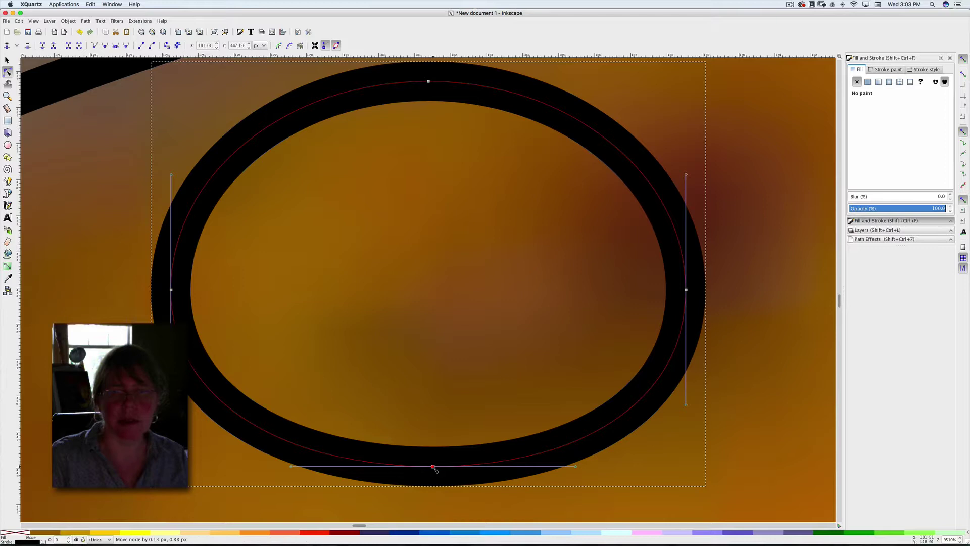
pyautogui.moveTo(686, 405); pyautogui.dragTo(677, 407)
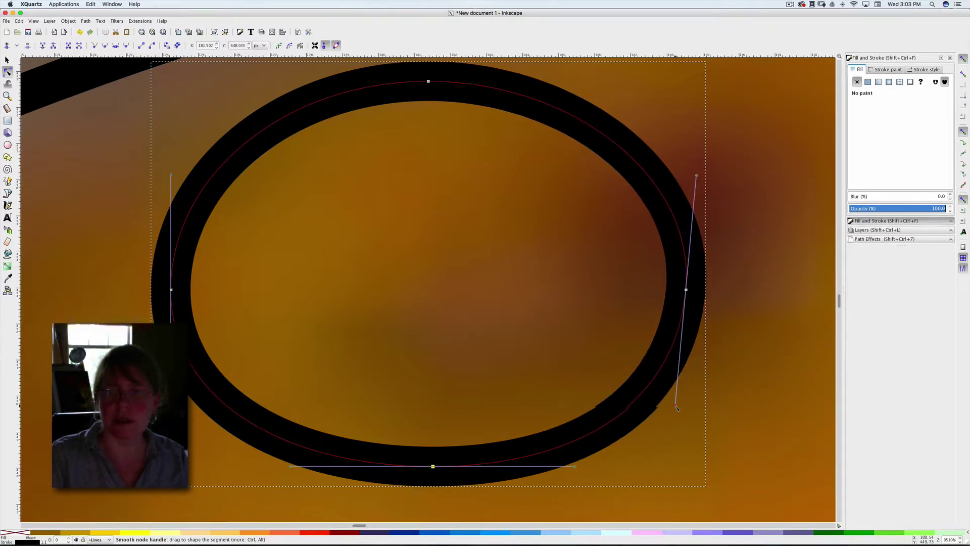
pyautogui.click(153, 32)
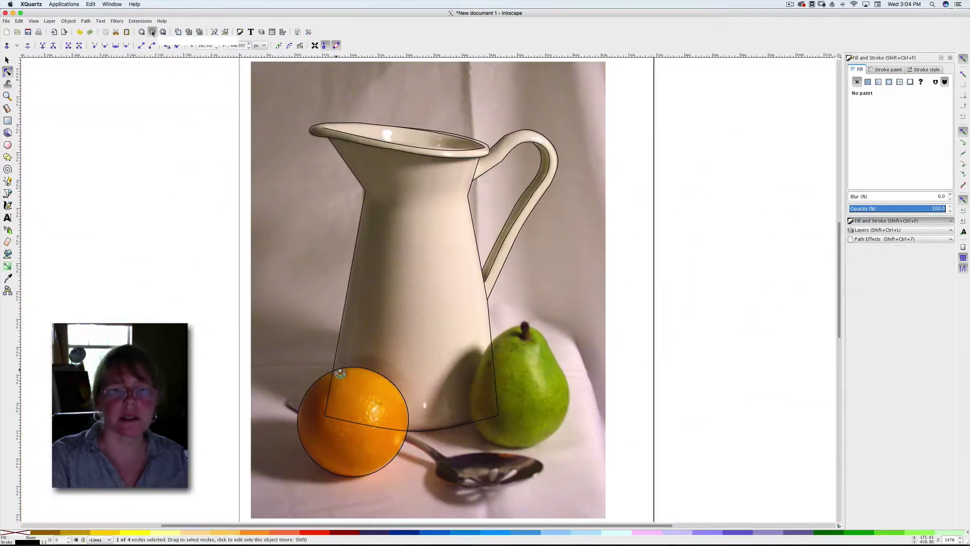
pyautogui.click(376, 436)
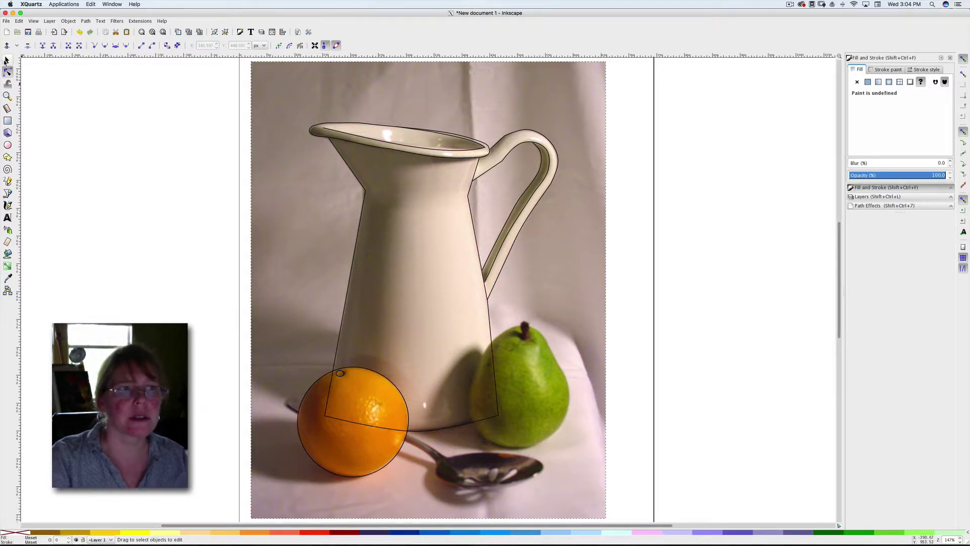
# Step: Shift the small stem ellipse on the orange slightly to the right
pyautogui.click(6, 61)
pyautogui.moveTo(340, 373); pyautogui.dragTo(344, 374)
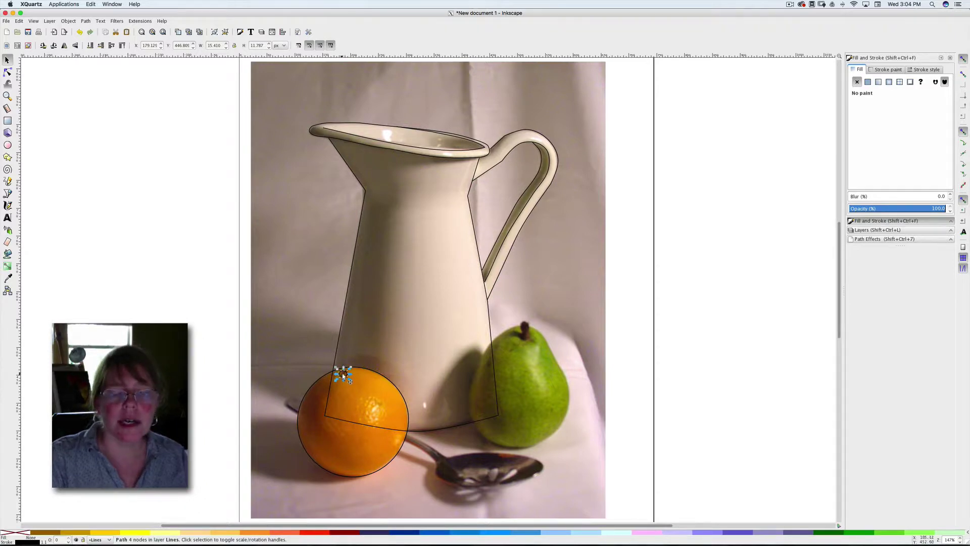
pyautogui.click(345, 445)
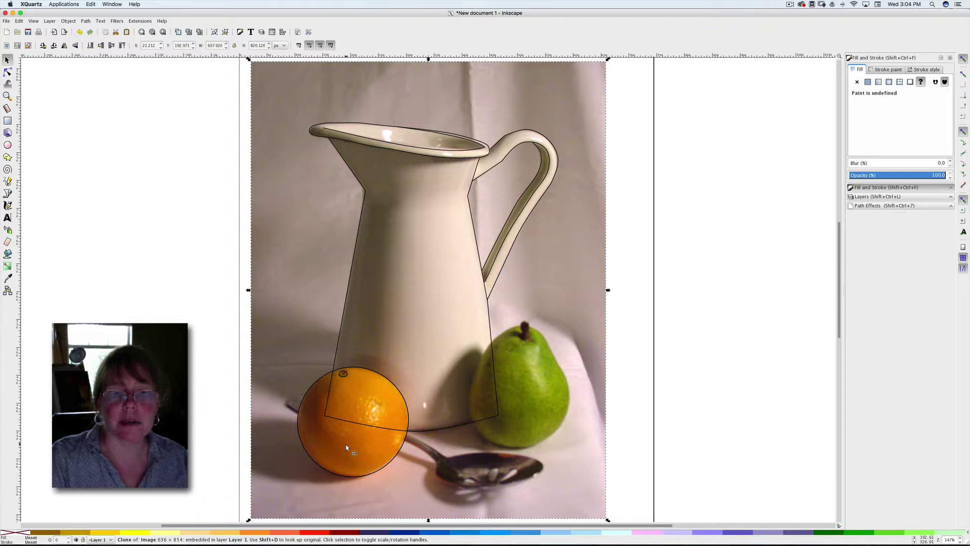
pyautogui.click(346, 445)
# Step: Fill the large orange outline with white from the SVG palette
pyautogui.click(390, 464)
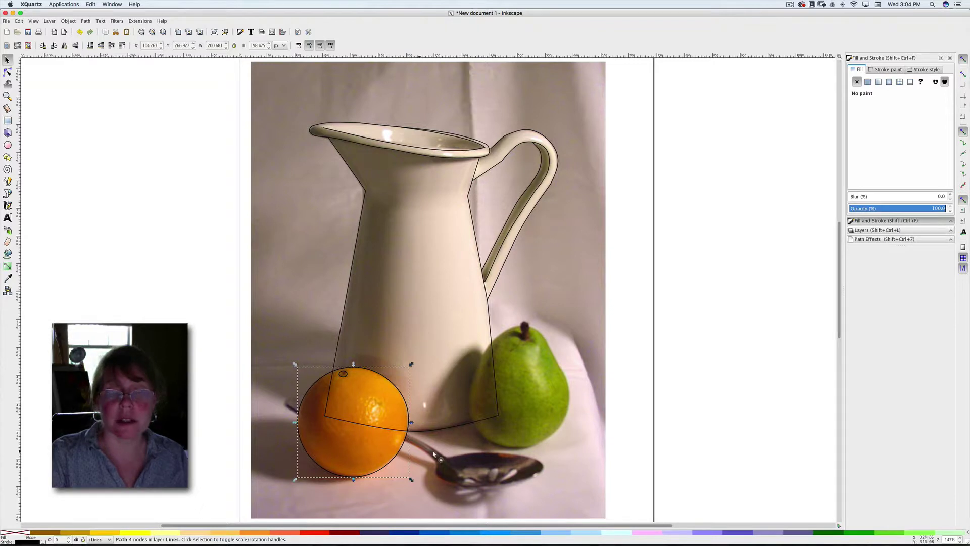
pyautogui.click(868, 81)
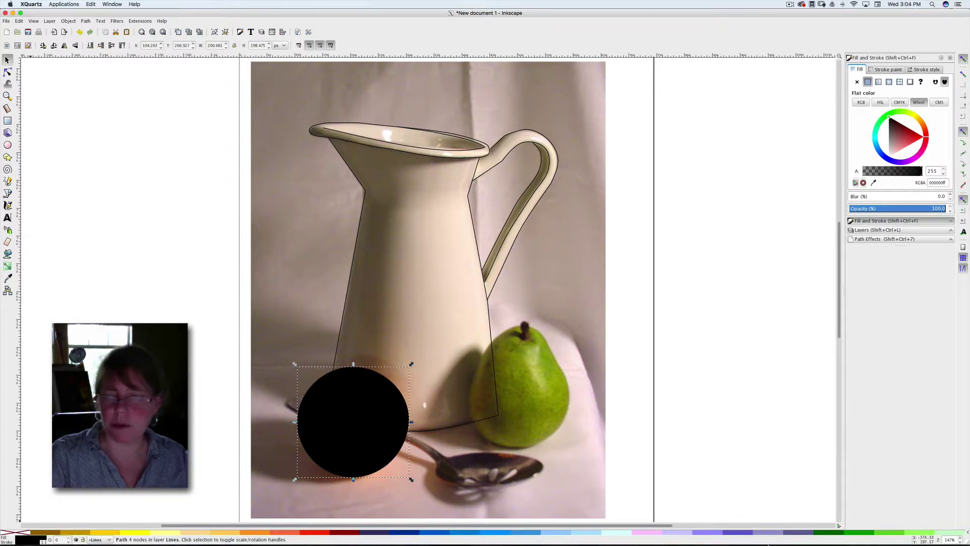
pyautogui.click(966, 532)
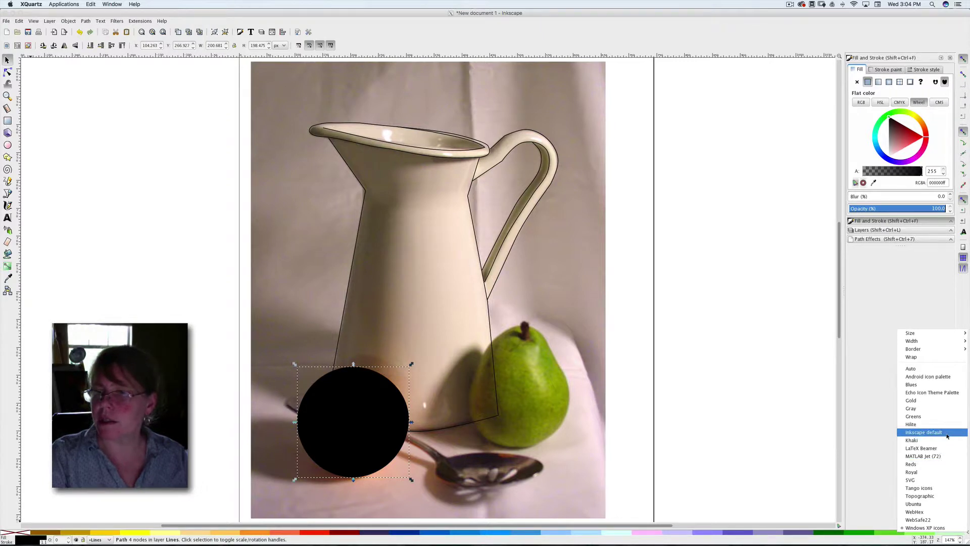
pyautogui.click(919, 480)
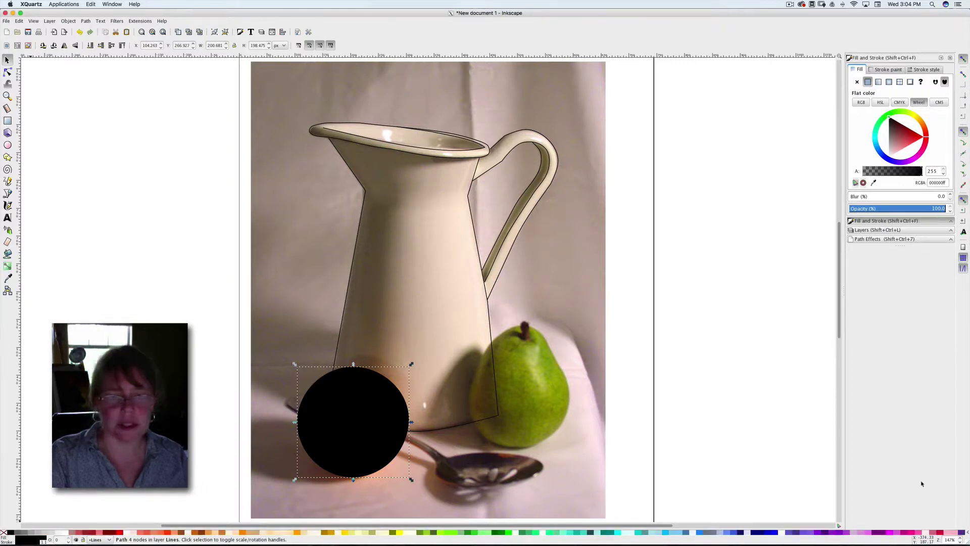
pyautogui.click(67, 533)
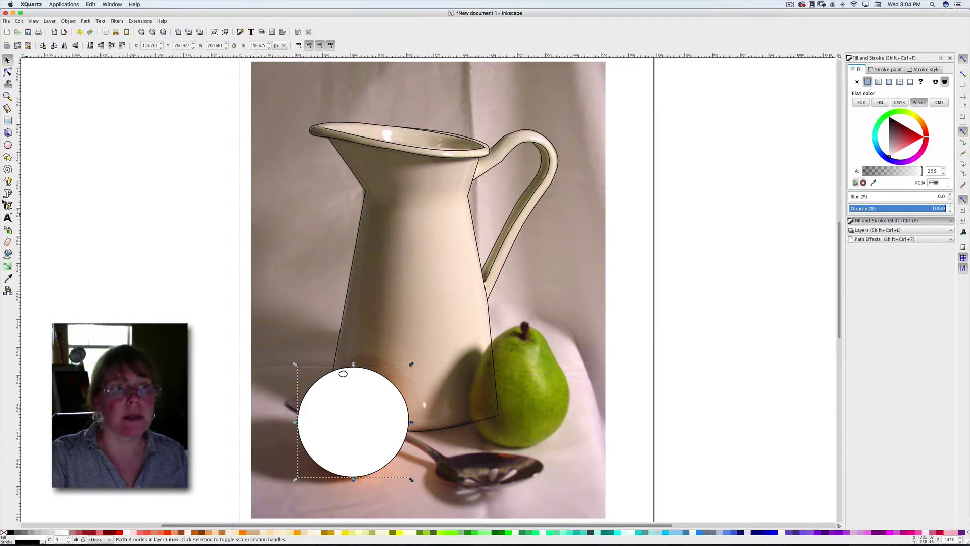
# Step: Draw an ellipse over the pear's lower bulge and remove its fill
pyautogui.press('e')
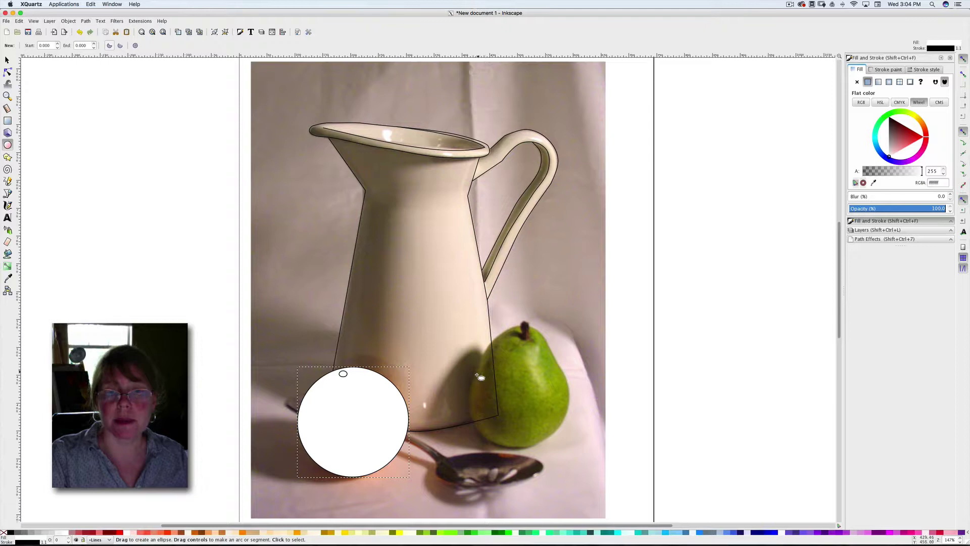
pyautogui.moveTo(476, 375); pyautogui.dragTo(571, 456)
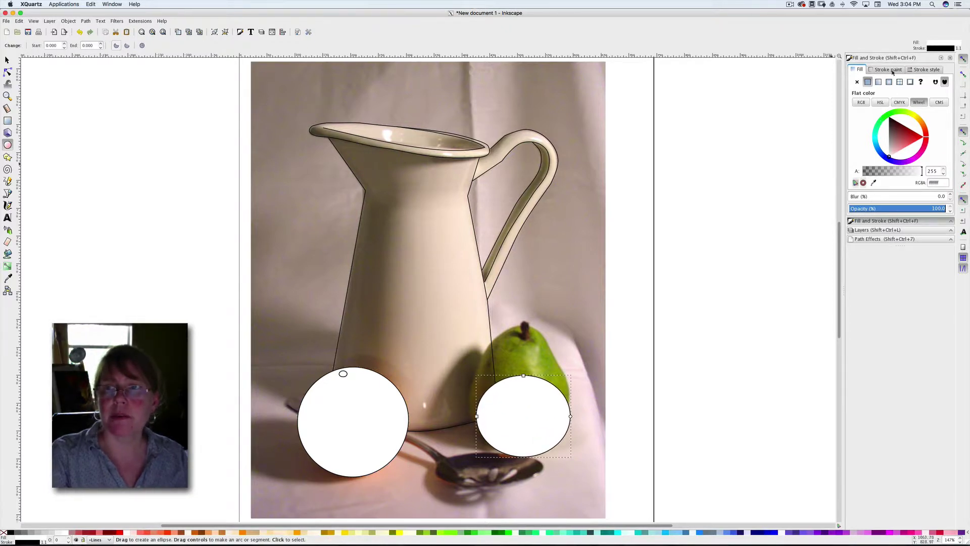
pyautogui.click(857, 83)
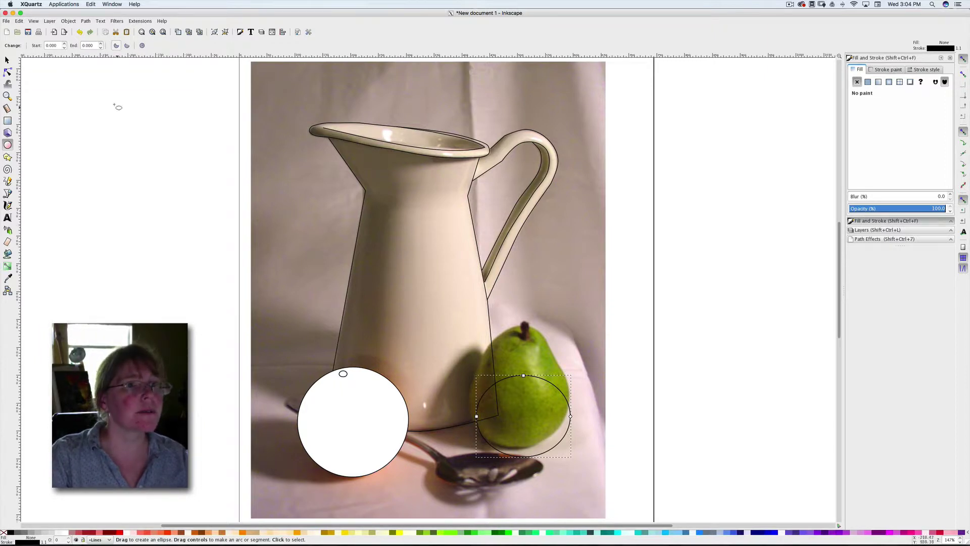
# Step: Pull the ellipse's top node up to the stem and fit its bottom, left and right nodes to the pear
pyautogui.click(7, 72)
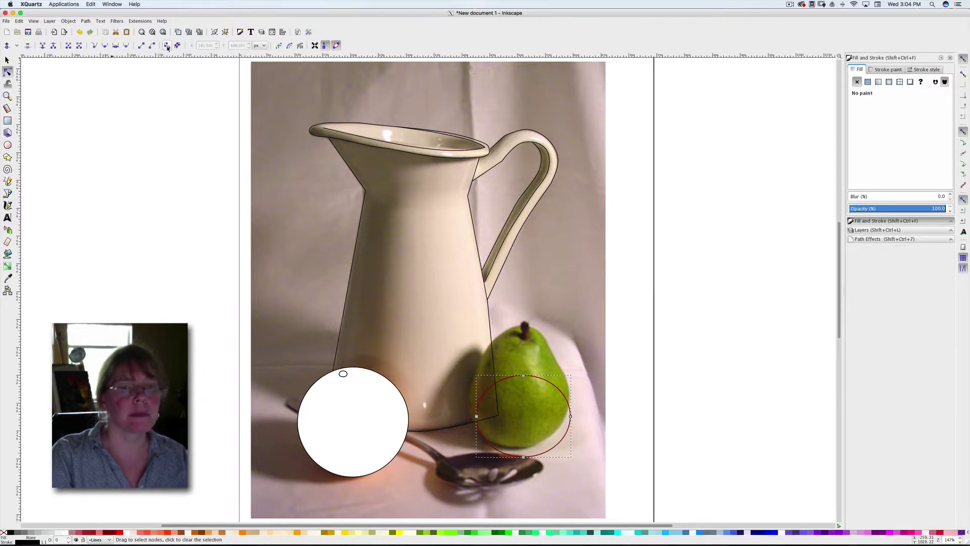
pyautogui.moveTo(523, 376); pyautogui.dragTo(525, 328)
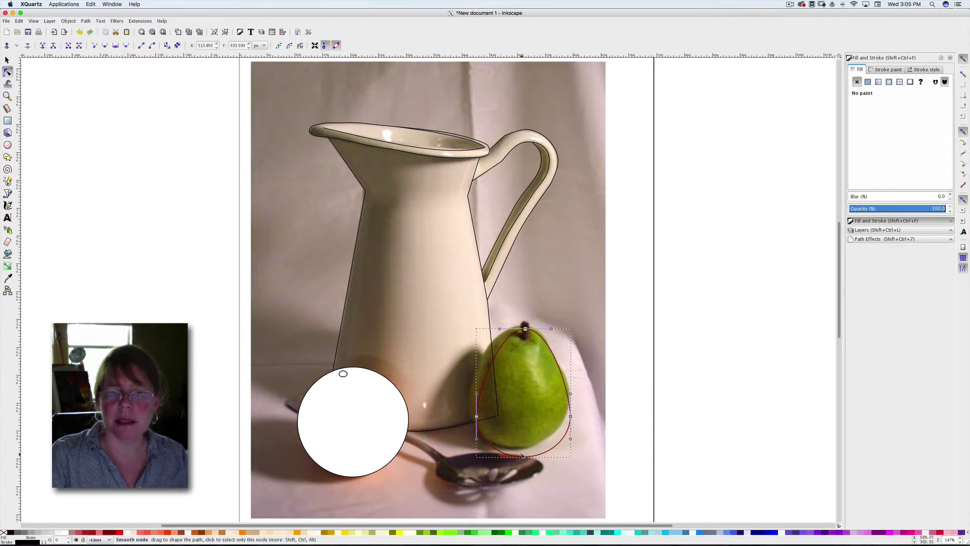
pyautogui.moveTo(523, 456); pyautogui.dragTo(517, 448)
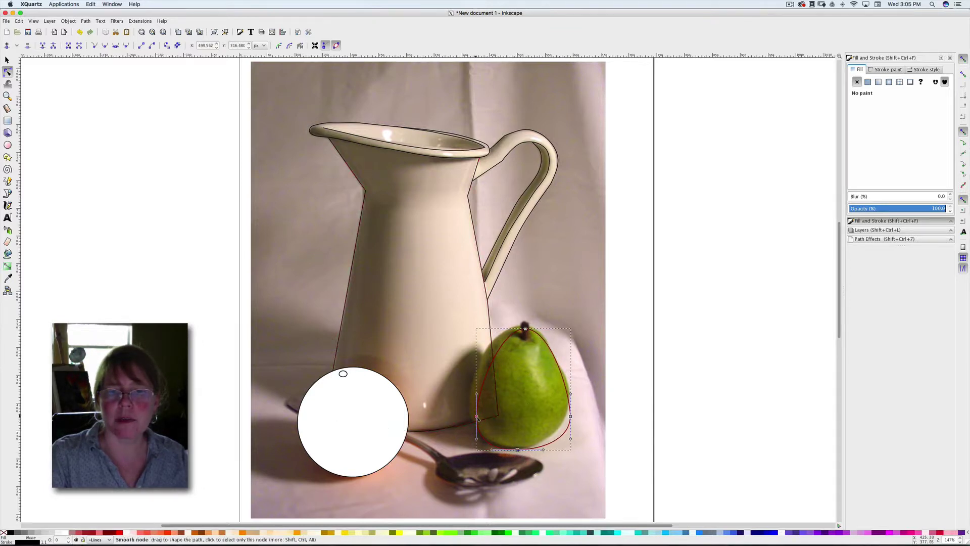
pyautogui.moveTo(477, 416); pyautogui.dragTo(471, 402)
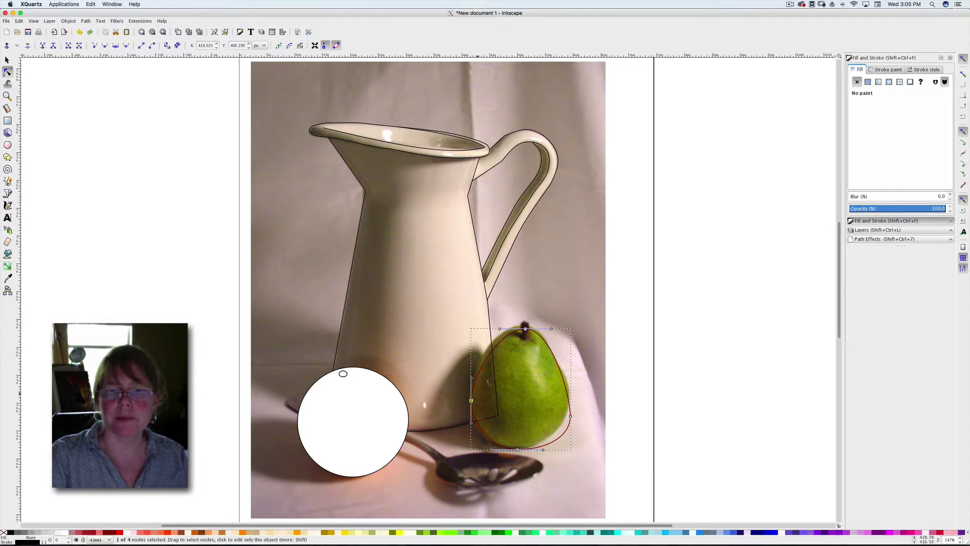
pyautogui.click(500, 356)
pyautogui.click(494, 350)
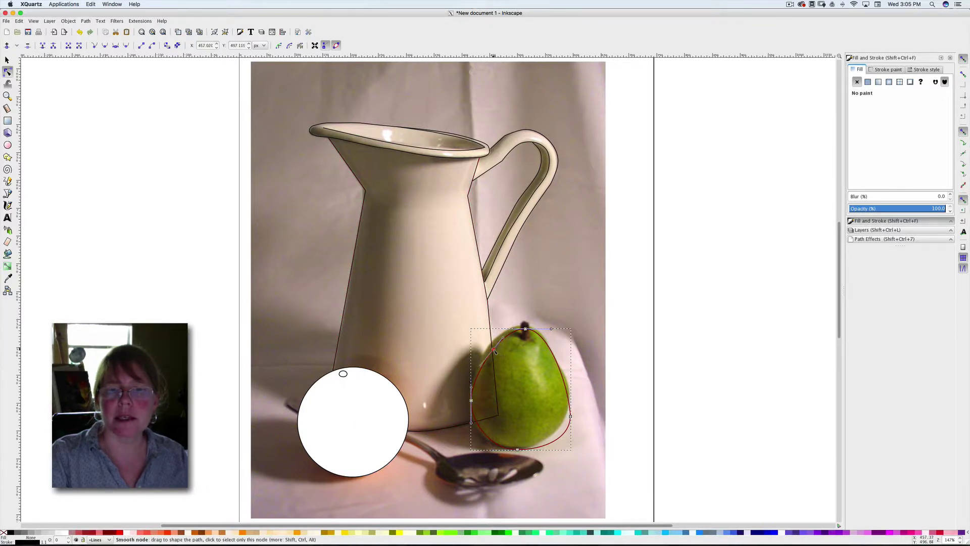
pyautogui.moveTo(494, 349); pyautogui.dragTo(524, 325)
pyautogui.doubleClick(526, 330)
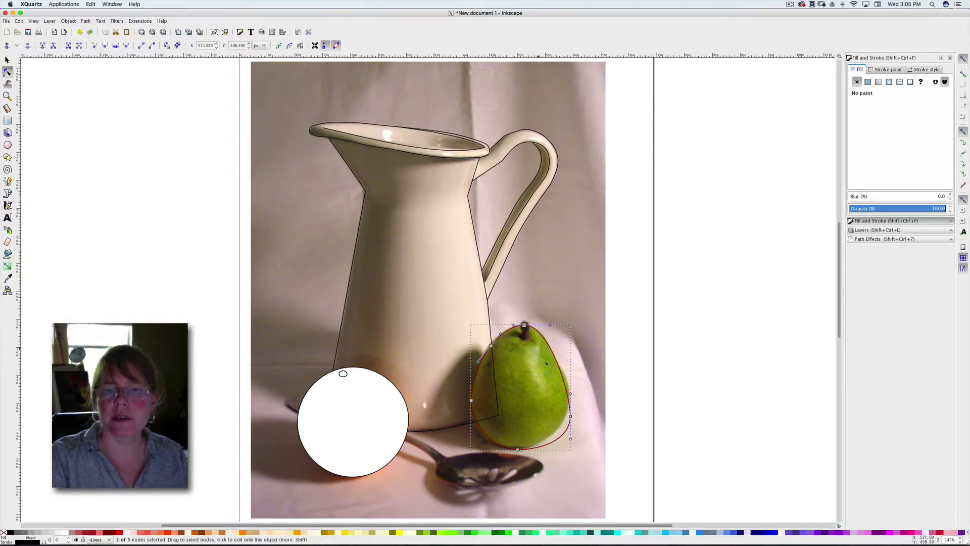
pyautogui.moveTo(570, 415); pyautogui.dragTo(569, 400)
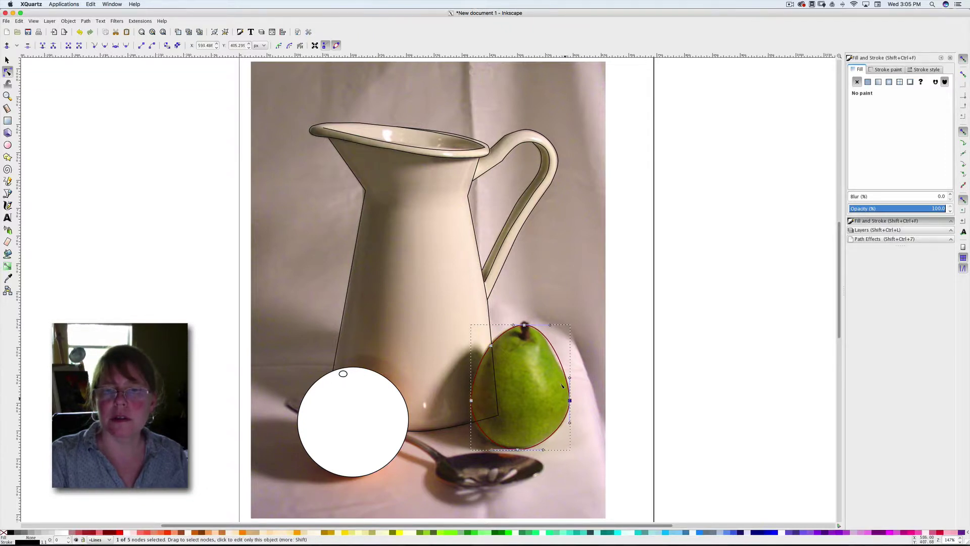
# Step: Add nodes on the pear's upper-right and lower-right curves and fine-tune the outline's edges
pyautogui.doubleClick(554, 355)
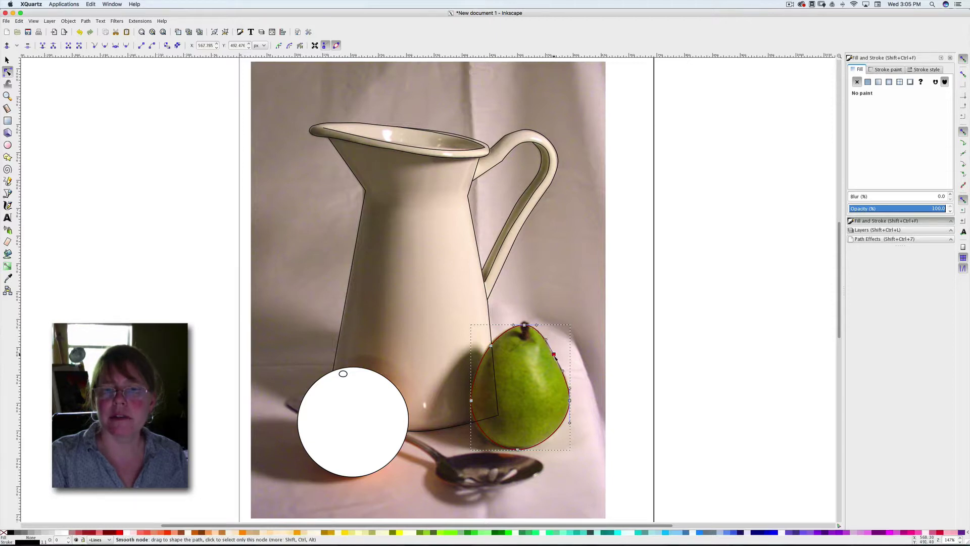
pyautogui.moveTo(554, 355); pyautogui.dragTo(552, 353)
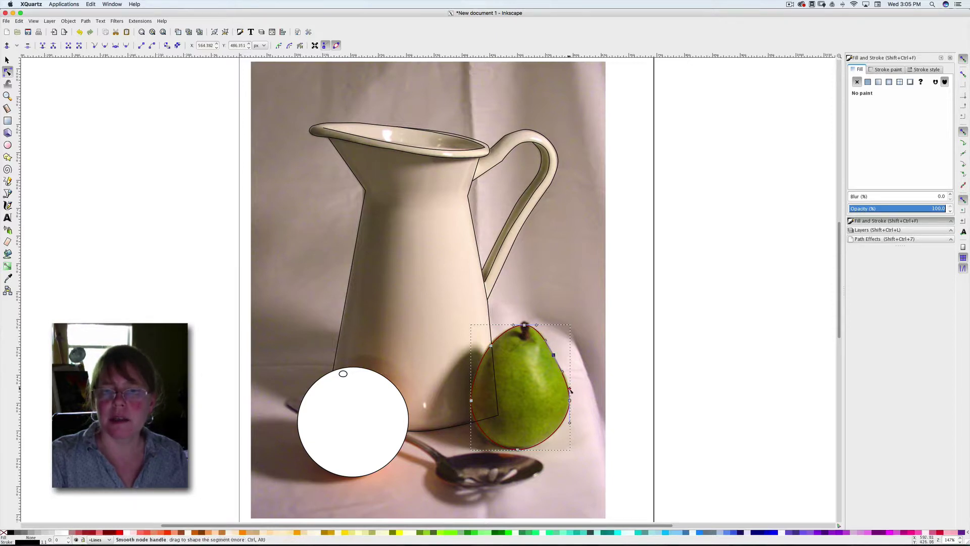
pyautogui.moveTo(569, 422); pyautogui.dragTo(569, 425)
pyautogui.click(493, 453)
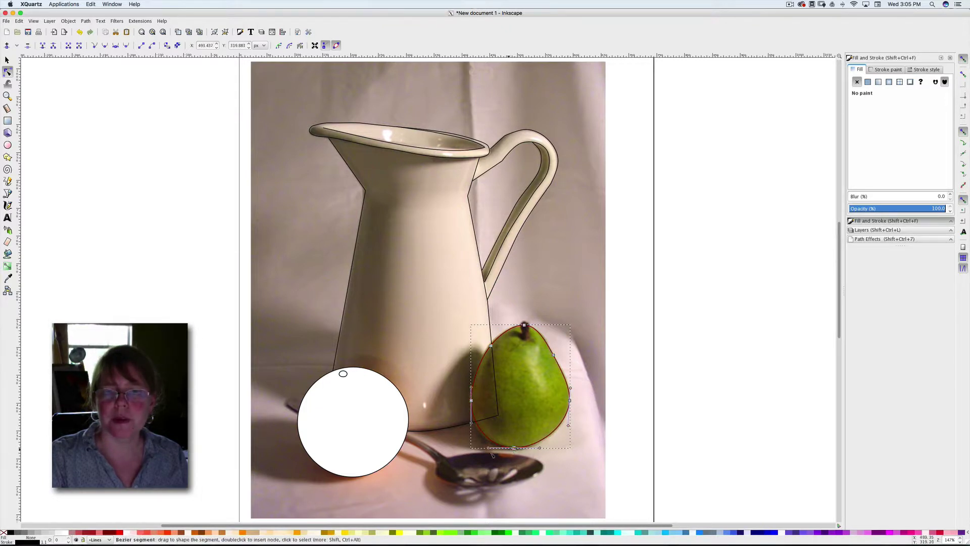
pyautogui.moveTo(473, 424); pyautogui.dragTo(469, 426)
pyautogui.moveTo(493, 345); pyautogui.dragTo(491, 345)
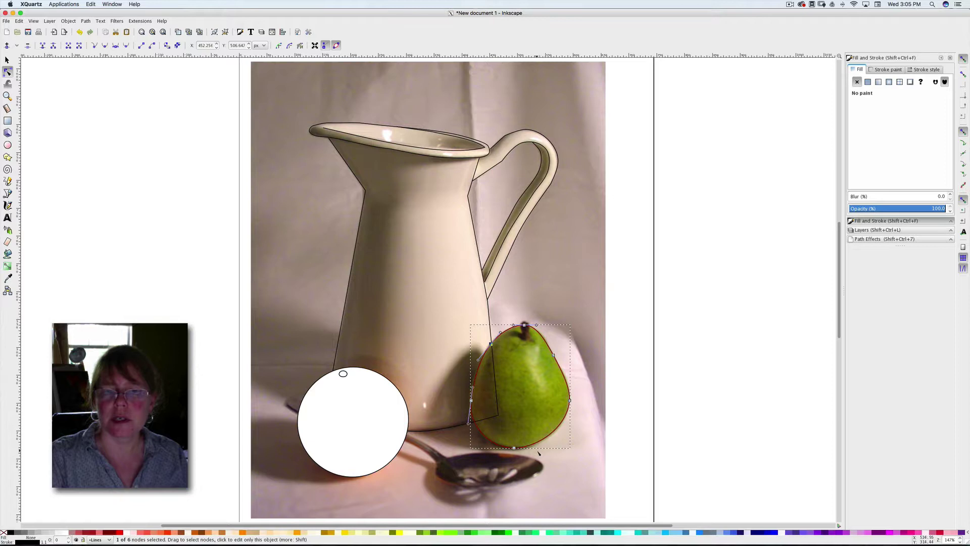
pyautogui.doubleClick(546, 437)
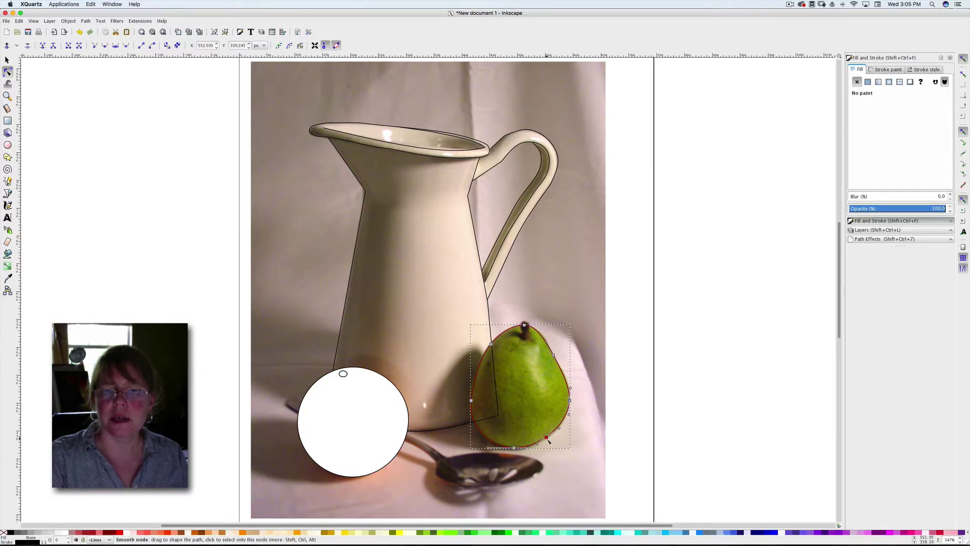
pyautogui.moveTo(547, 439); pyautogui.dragTo(549, 441)
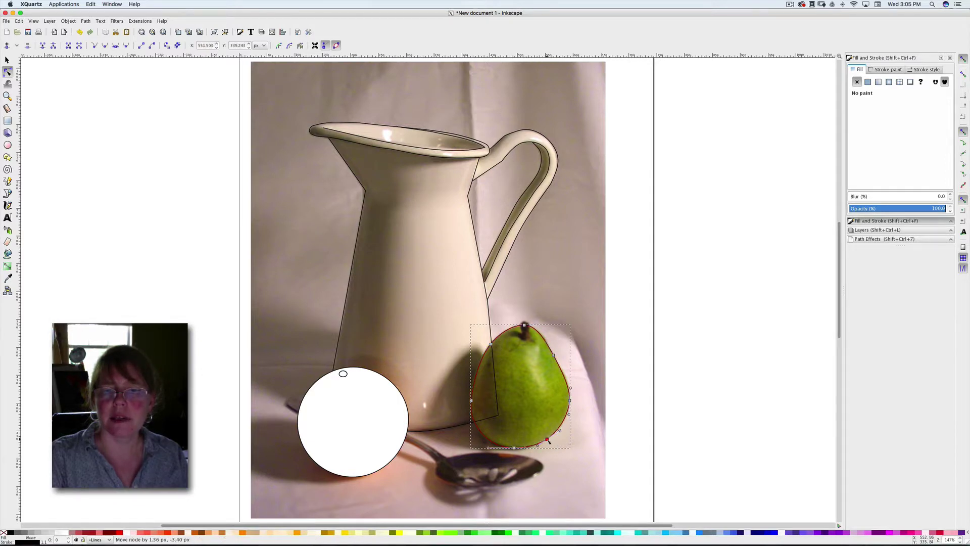
pyautogui.click(567, 478)
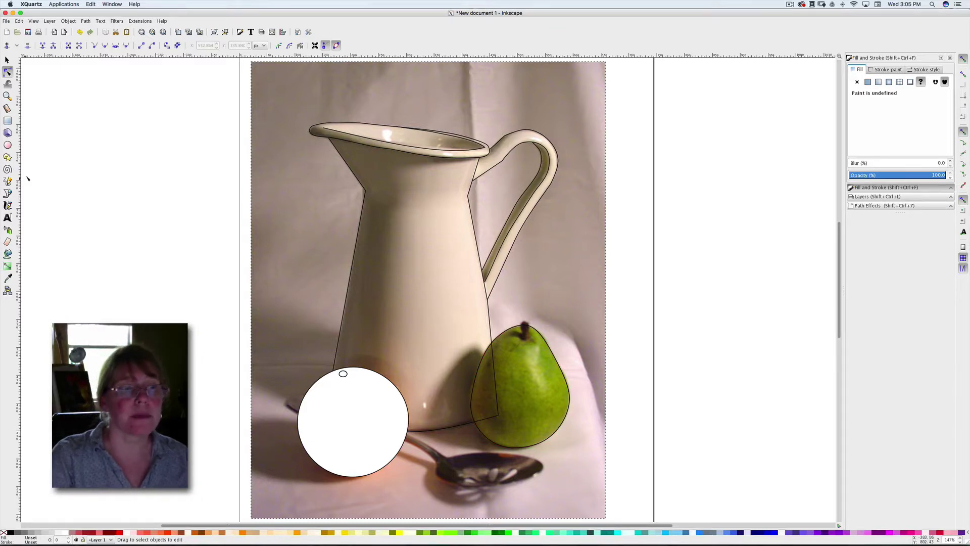
# Step: Draw a small rectangle over the pear stem, convert it to a path, and zoom in closely
pyautogui.click(8, 120)
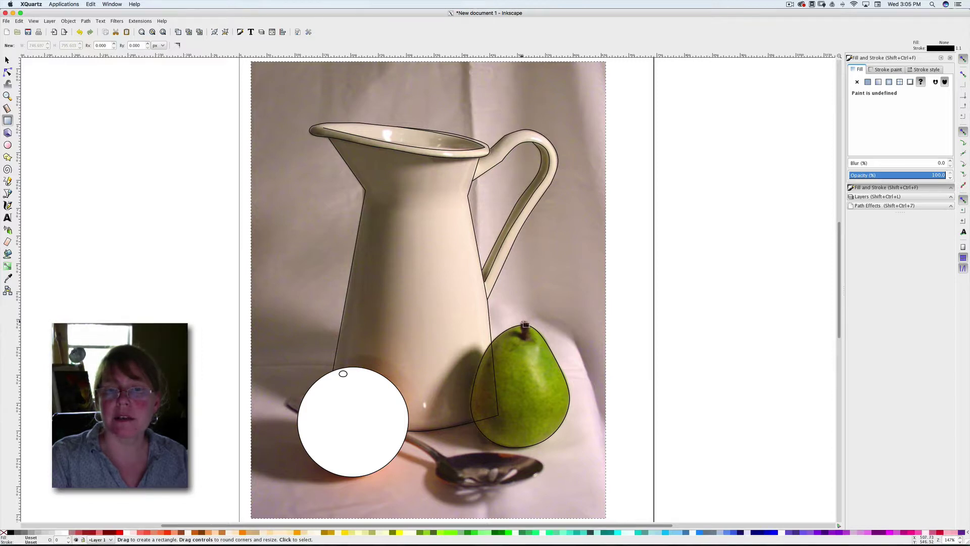
pyautogui.moveTo(524, 324); pyautogui.dragTo(531, 341)
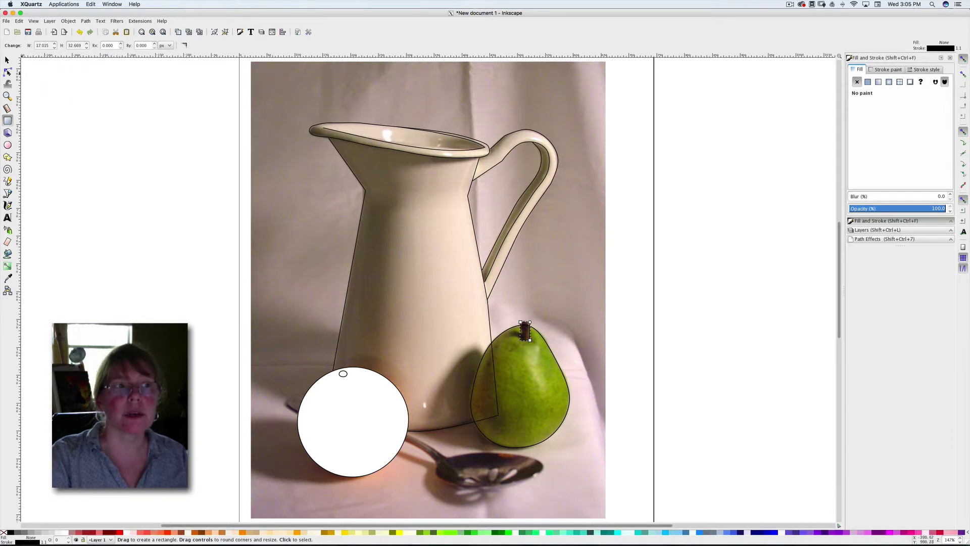
pyautogui.click(8, 72)
pyautogui.click(166, 45)
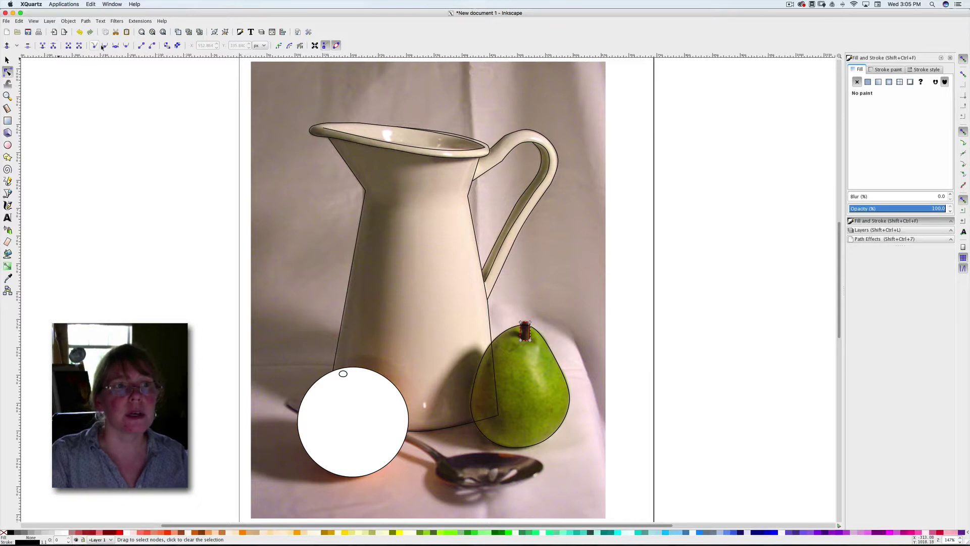
pyautogui.press('z')
pyautogui.click(529, 334)
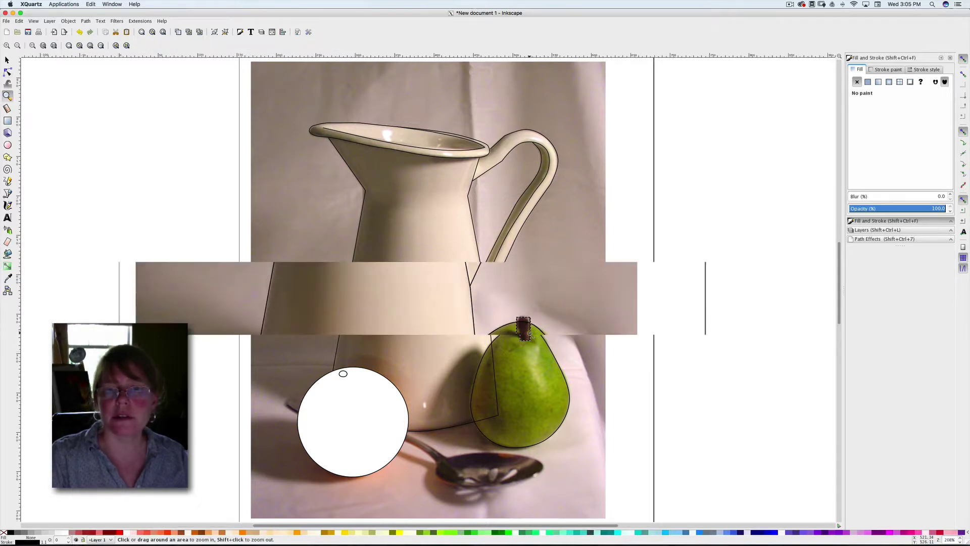
pyautogui.click(527, 334)
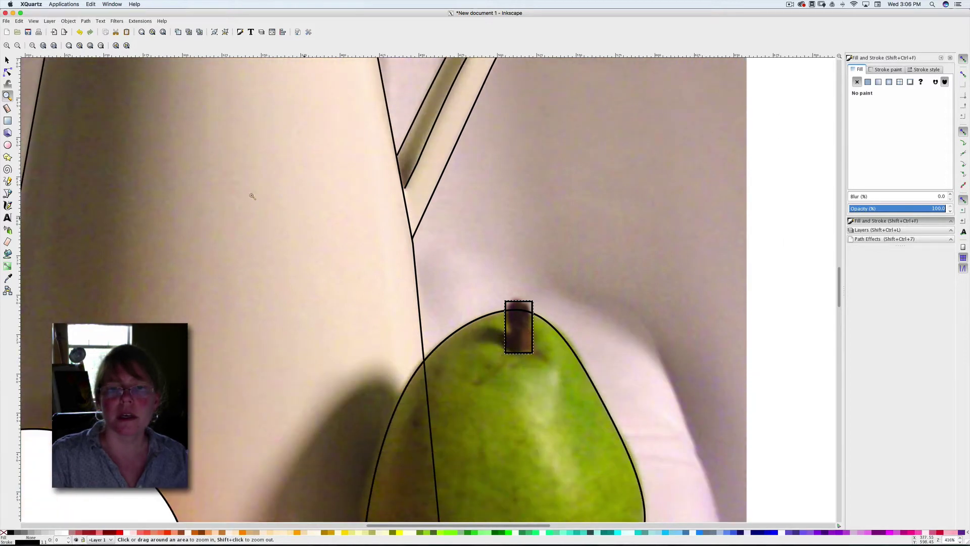
pyautogui.click(7, 72)
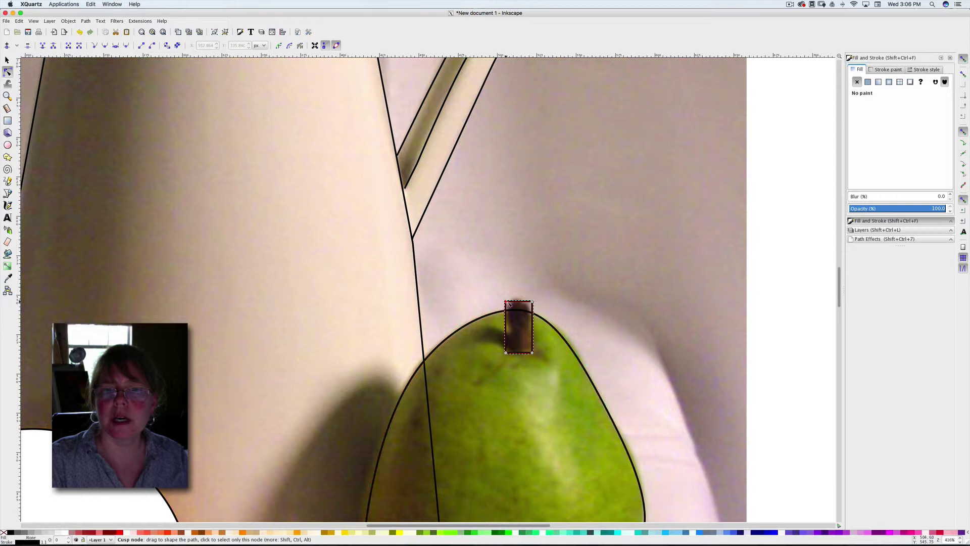
# Step: Round off the stem's top by smoothing its top corners and adjusting the curve
pyautogui.moveTo(530, 302); pyautogui.dragTo(527, 302)
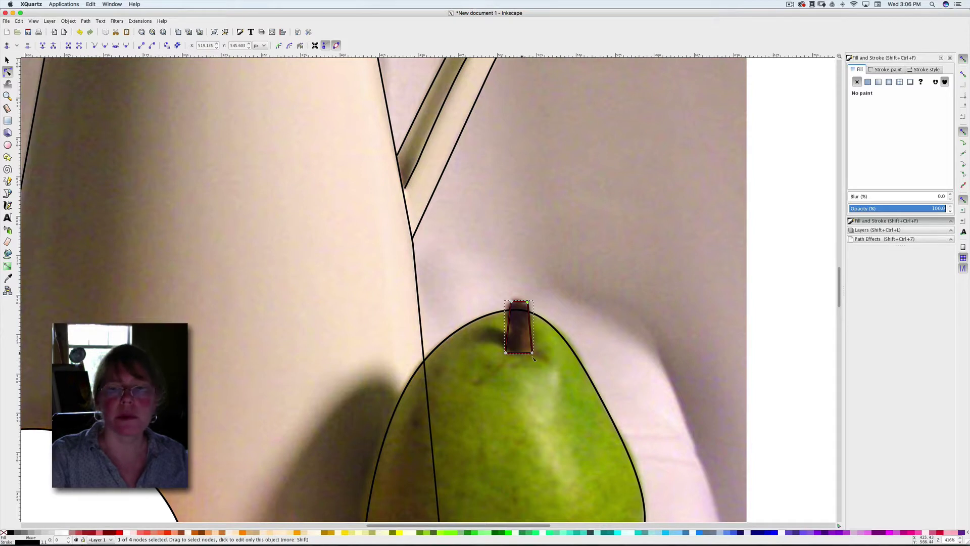
pyautogui.click(513, 303)
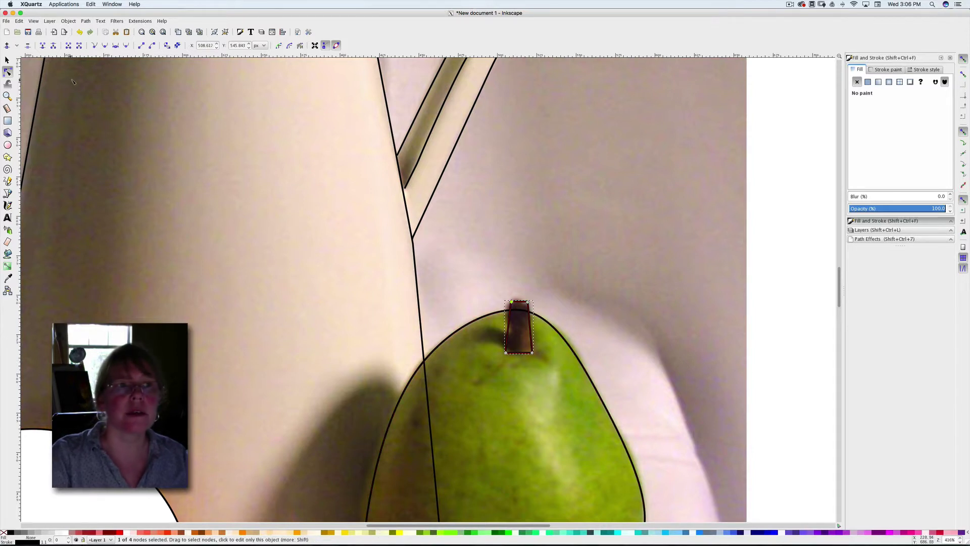
pyautogui.hotkey('ctrl', 'l')
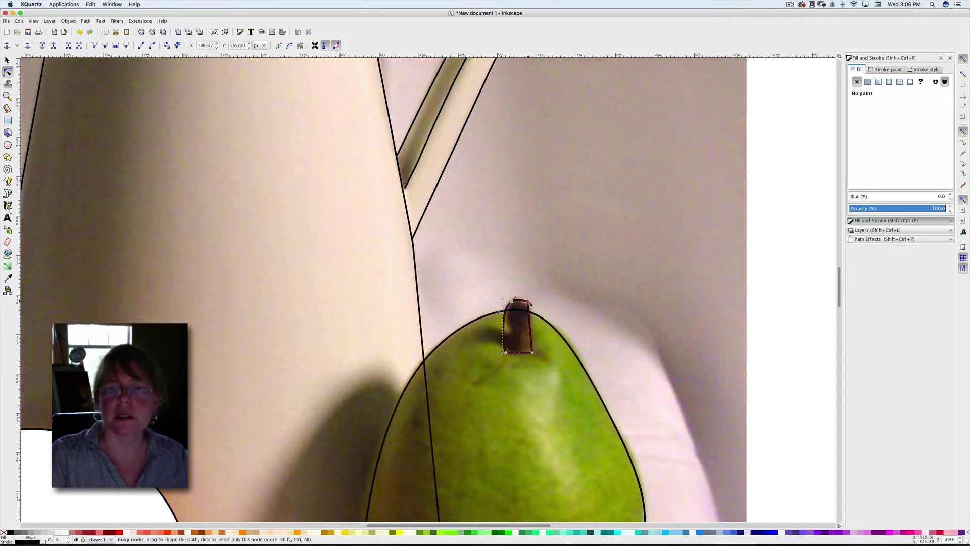
pyautogui.click(528, 302)
pyautogui.click(106, 47)
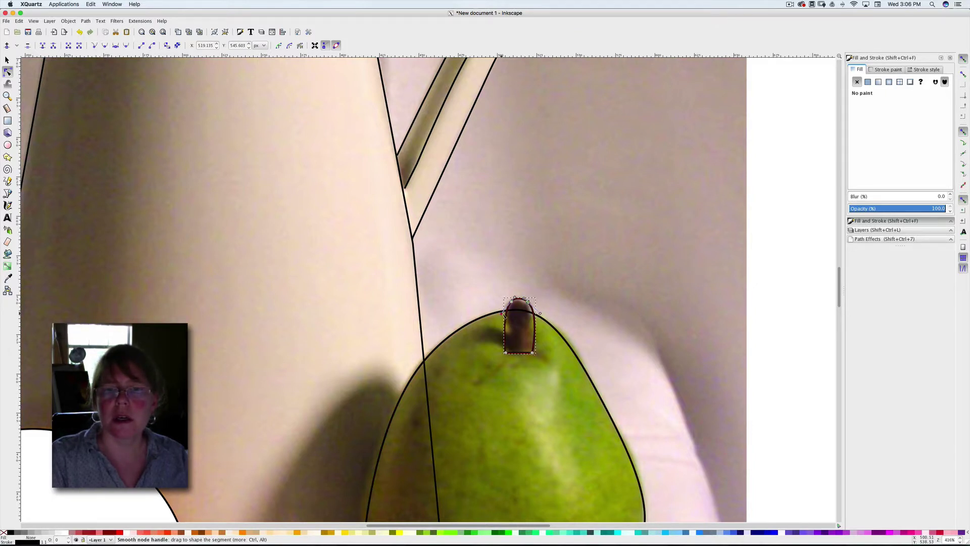
pyautogui.moveTo(539, 313); pyautogui.dragTo(511, 332)
# Step: Pull the stem's right edge inward and nudge its bottom and top-right corners to fit
pyautogui.click(506, 331)
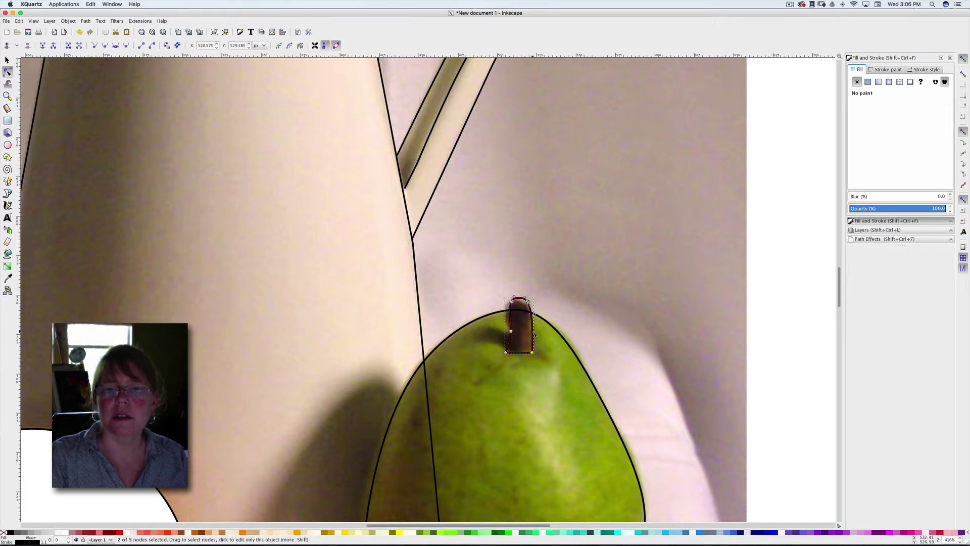
pyautogui.click(533, 332)
pyautogui.moveTo(532, 332); pyautogui.dragTo(528, 332)
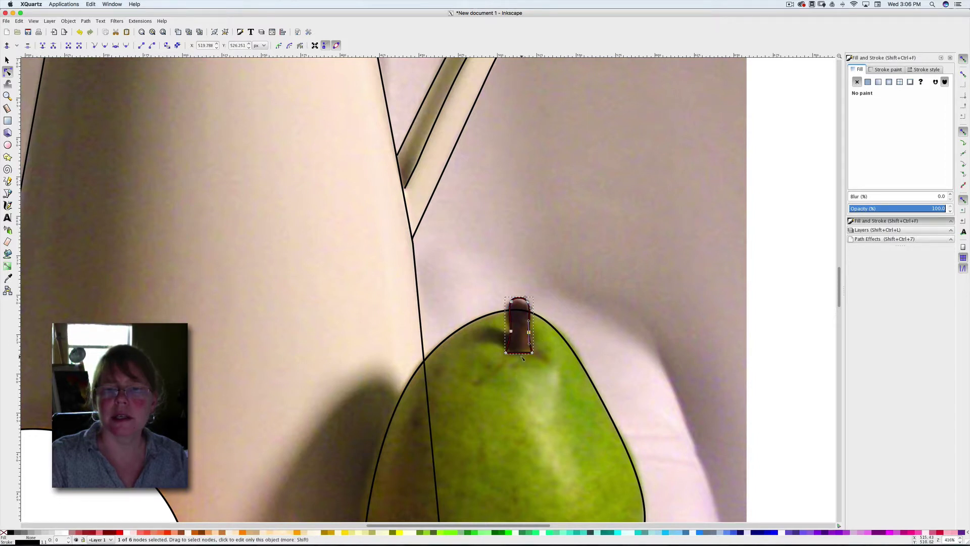
pyautogui.moveTo(507, 355); pyautogui.dragTo(517, 356)
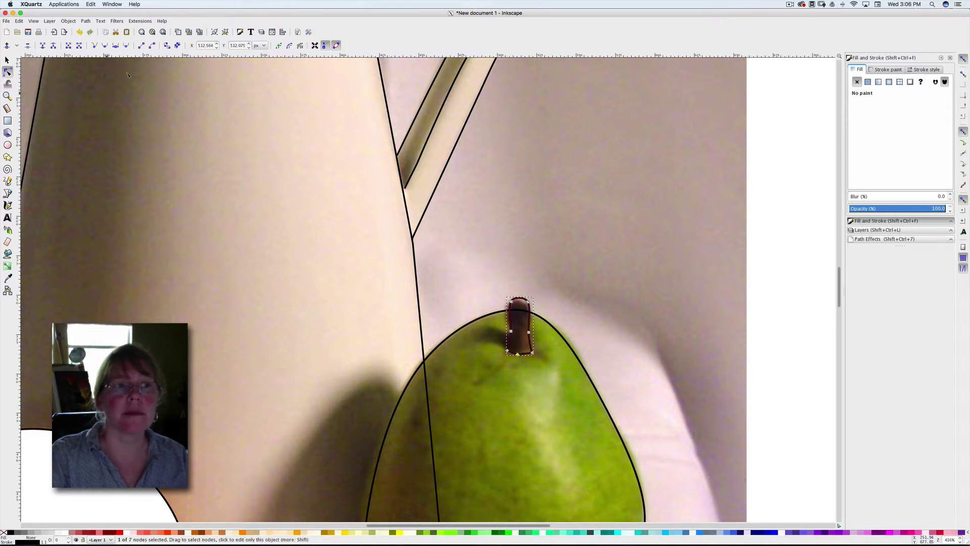
pyautogui.click(104, 48)
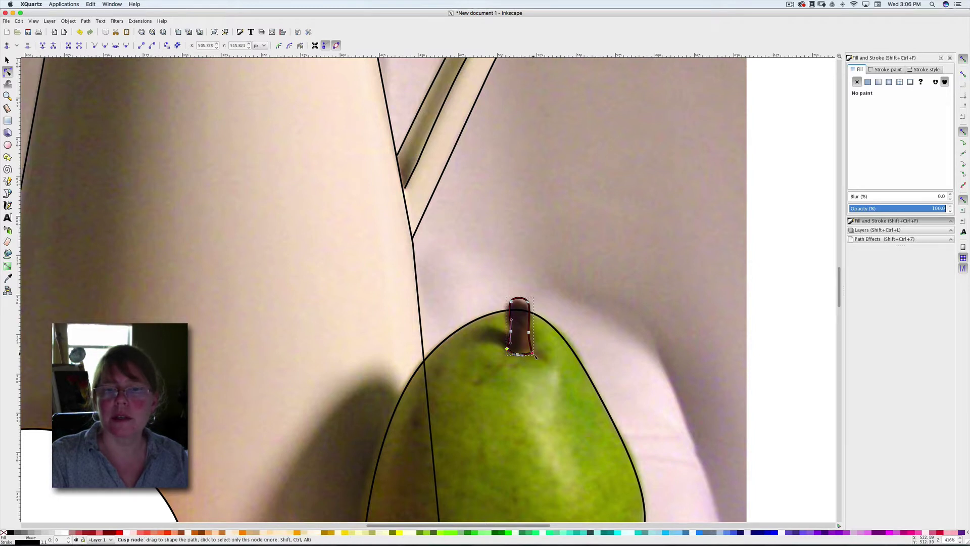
pyautogui.moveTo(533, 347); pyautogui.dragTo(534, 351)
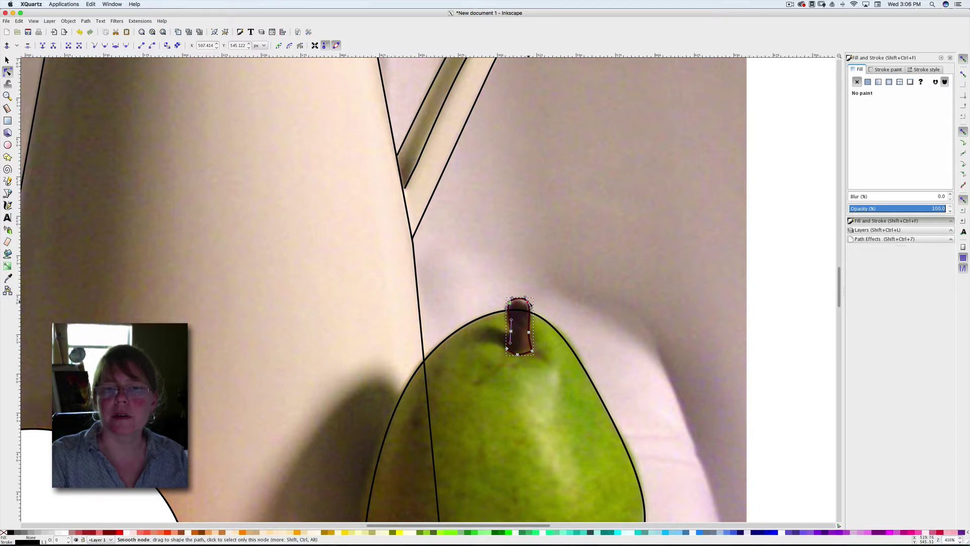
pyautogui.moveTo(528, 306); pyautogui.dragTo(530, 302)
pyautogui.click(578, 330)
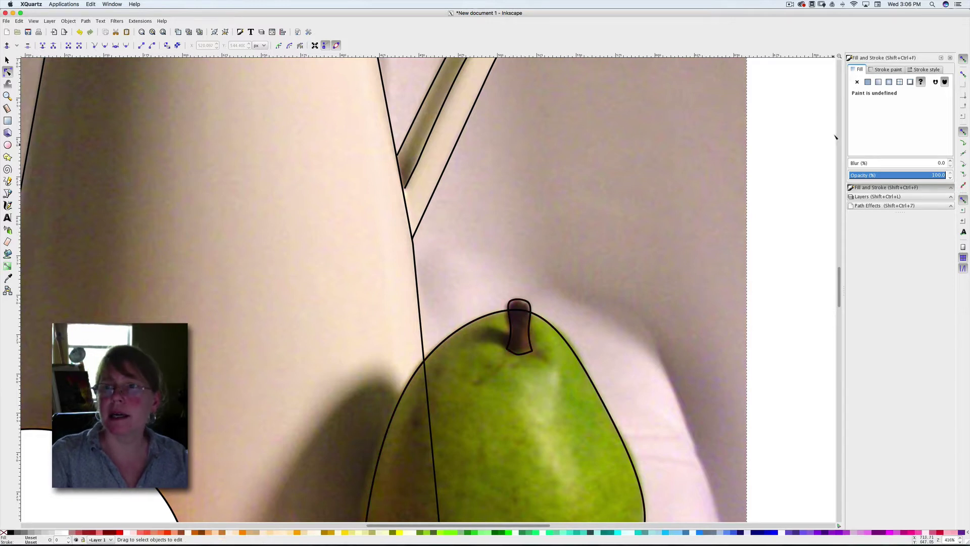
# Step: Fill the pear outline and its stem with flat white, nudging the stem into place
pyautogui.click(868, 82)
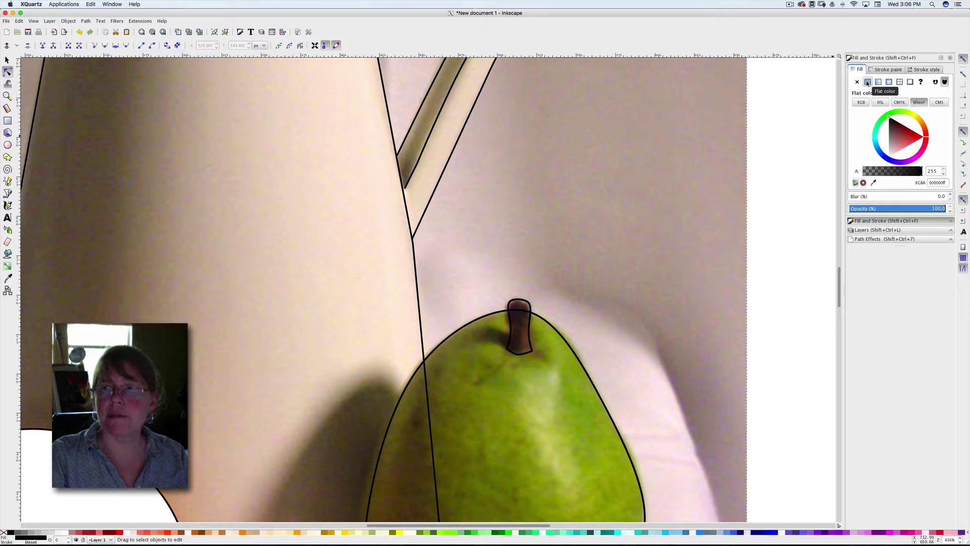
pyautogui.click(66, 534)
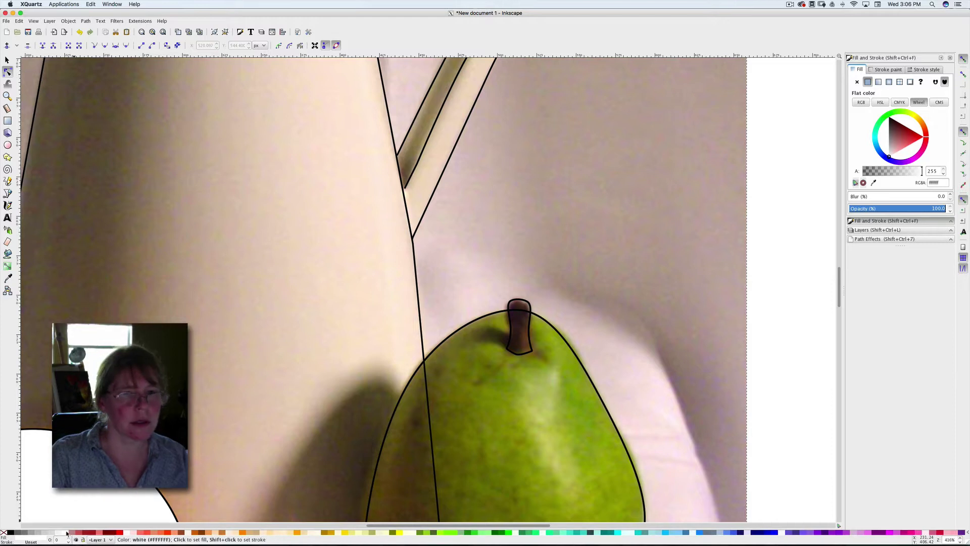
pyautogui.click(7, 59)
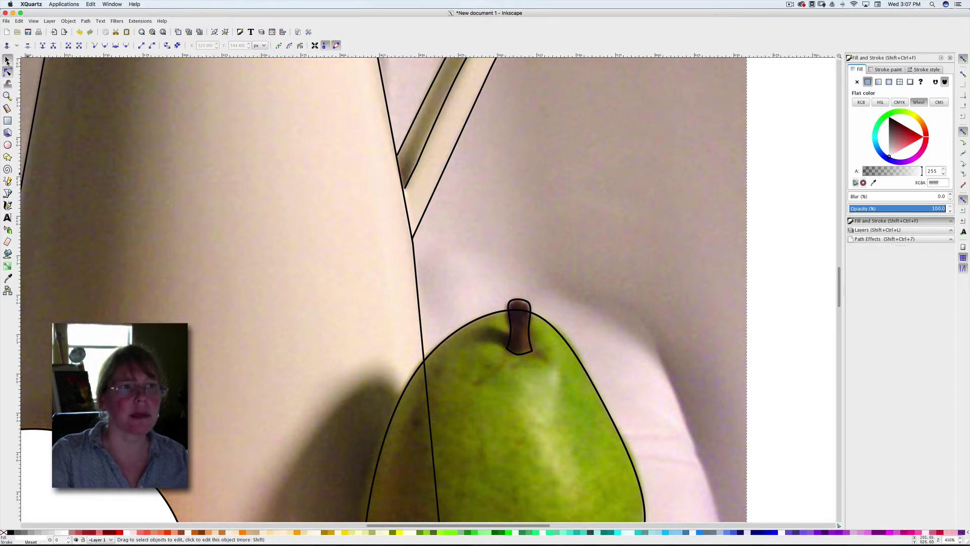
pyautogui.click(529, 303)
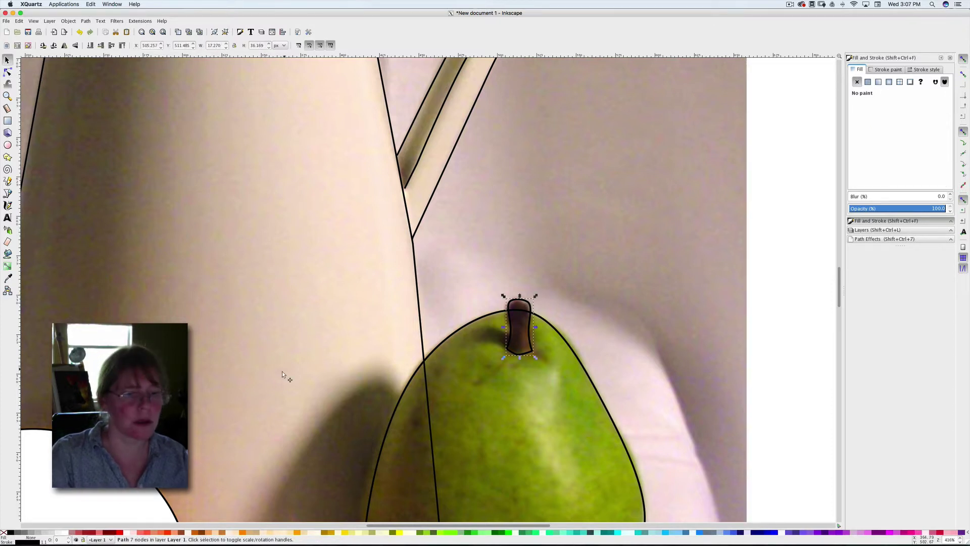
pyautogui.click(66, 533)
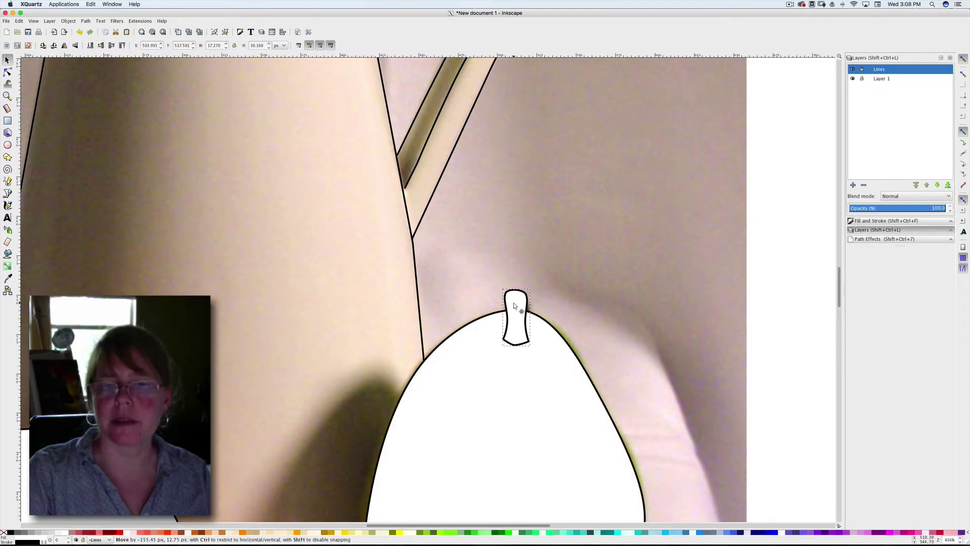
pyautogui.moveTo(518, 316); pyautogui.dragTo(515, 319)
pyautogui.click(656, 341)
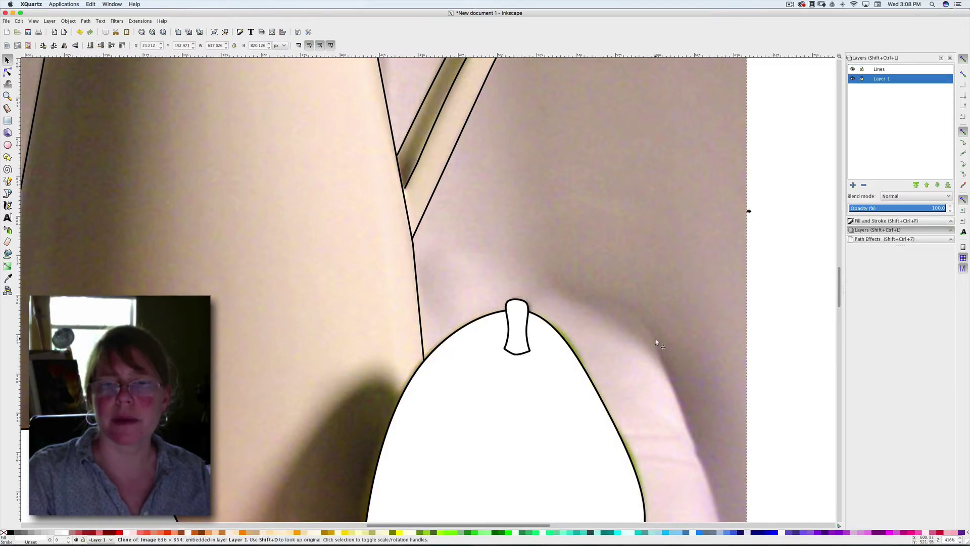
# Step: Zoom out to the full page and hide, then reshow, the photo layer to check the tracing
pyautogui.click(163, 32)
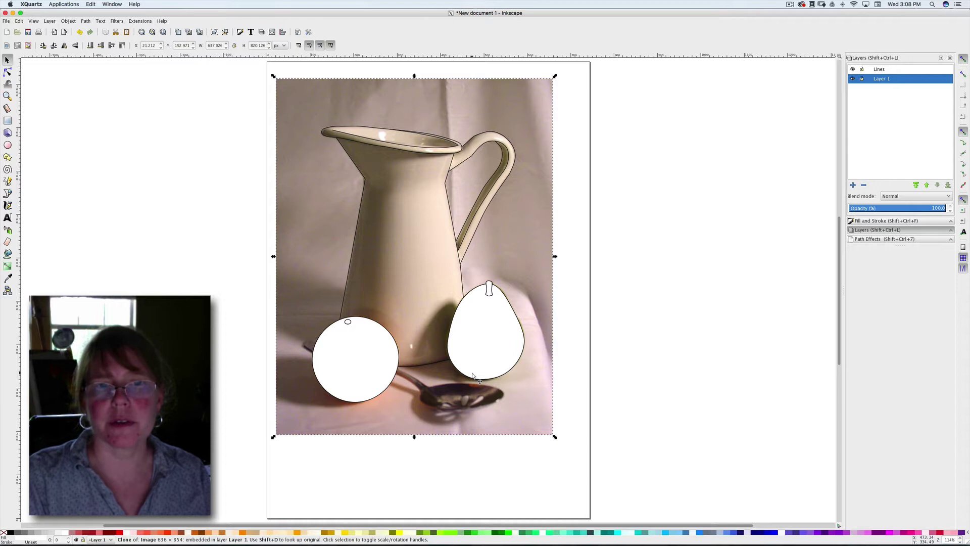
pyautogui.click(852, 79)
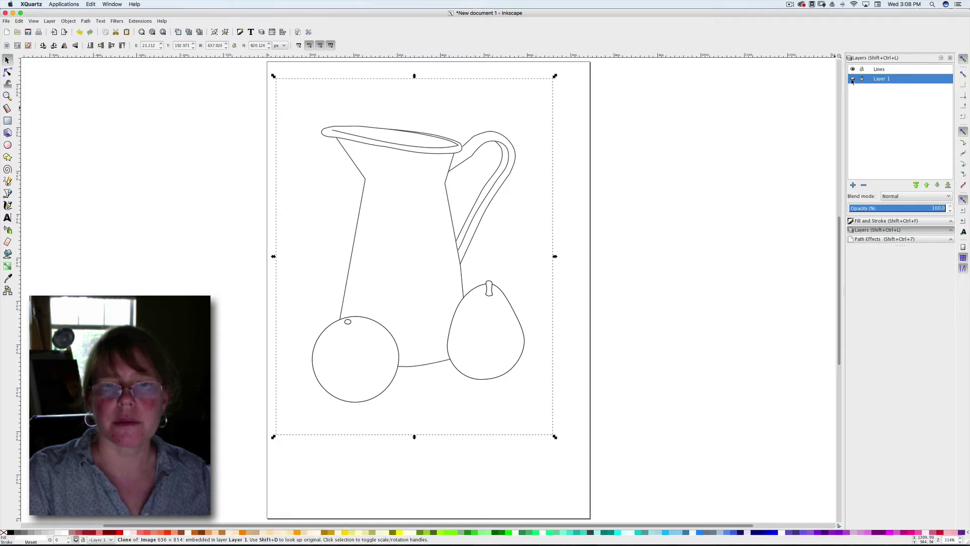
pyautogui.click(853, 79)
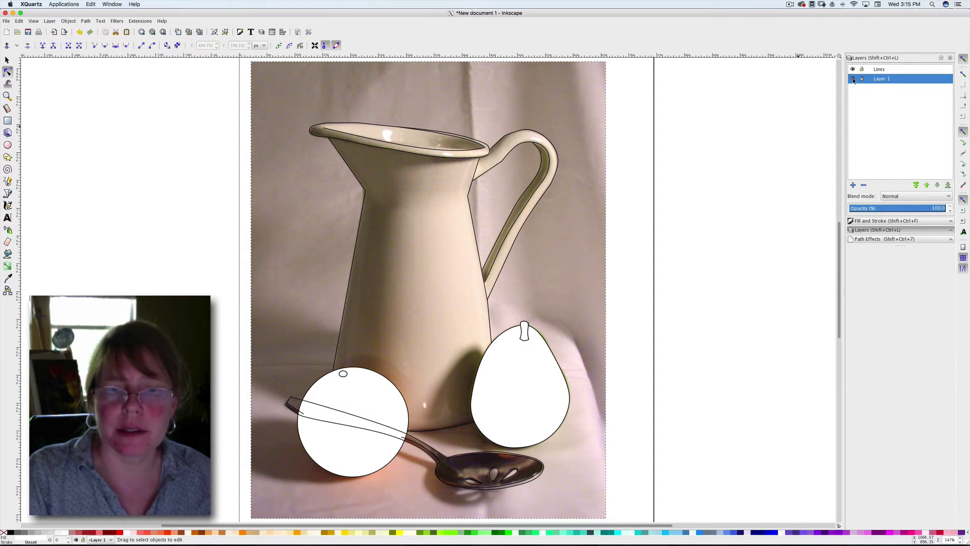
# Step: Hide the photo layer and lower the spoon outline beneath the orange circle
pyautogui.click(853, 79)
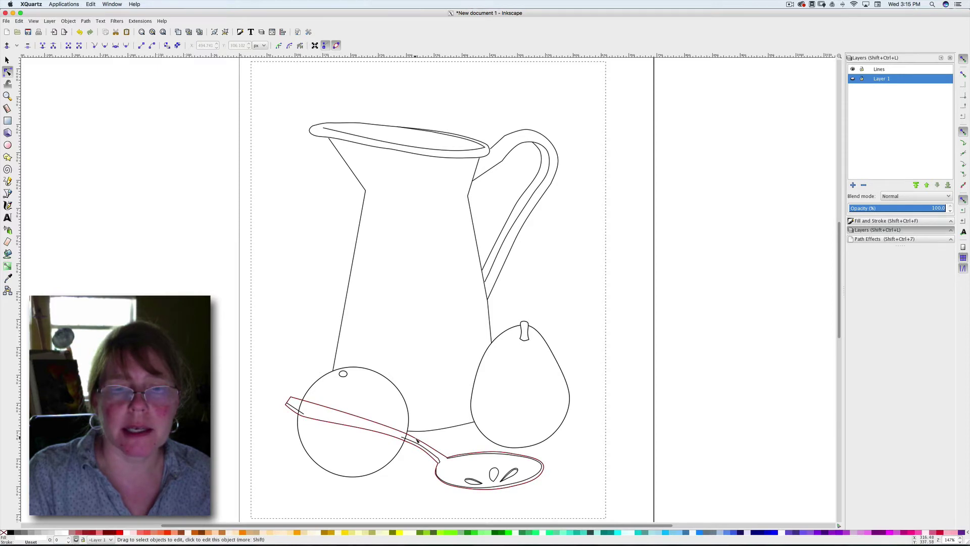
pyautogui.click(7, 60)
pyautogui.click(352, 342)
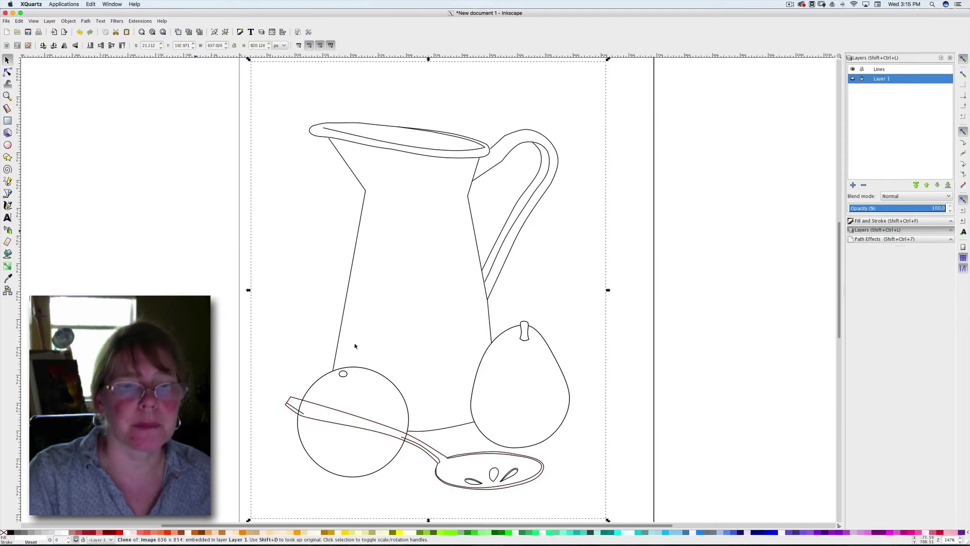
pyautogui.click(430, 448)
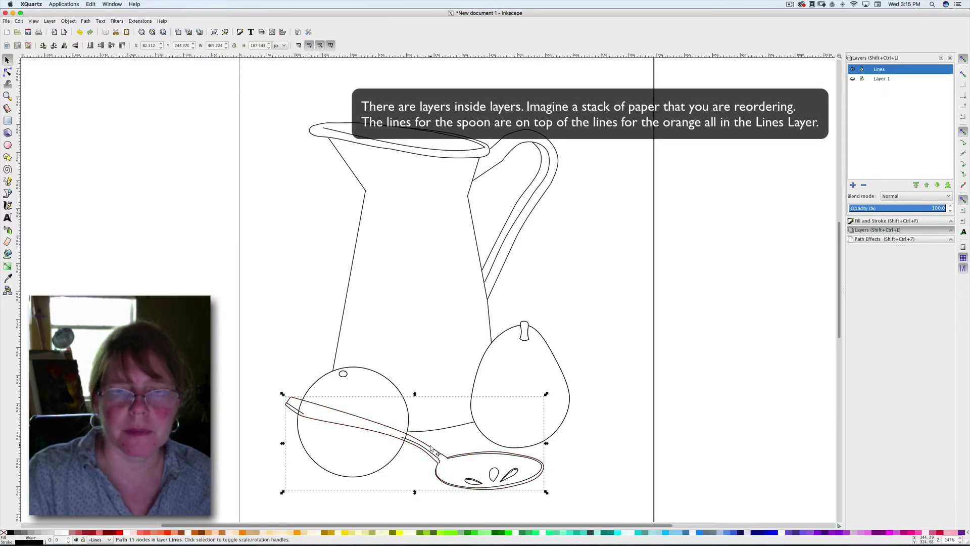
pyautogui.click(89, 46)
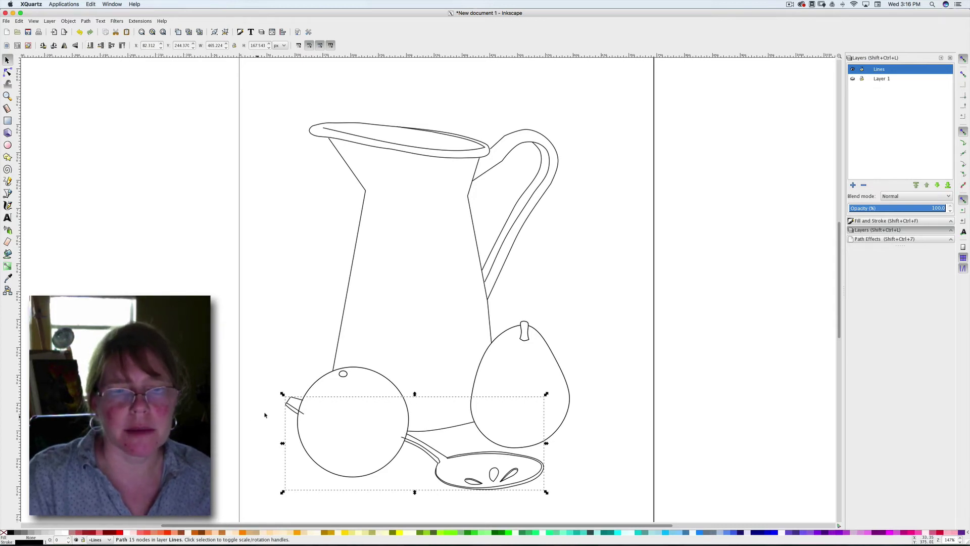
pyautogui.click(301, 414)
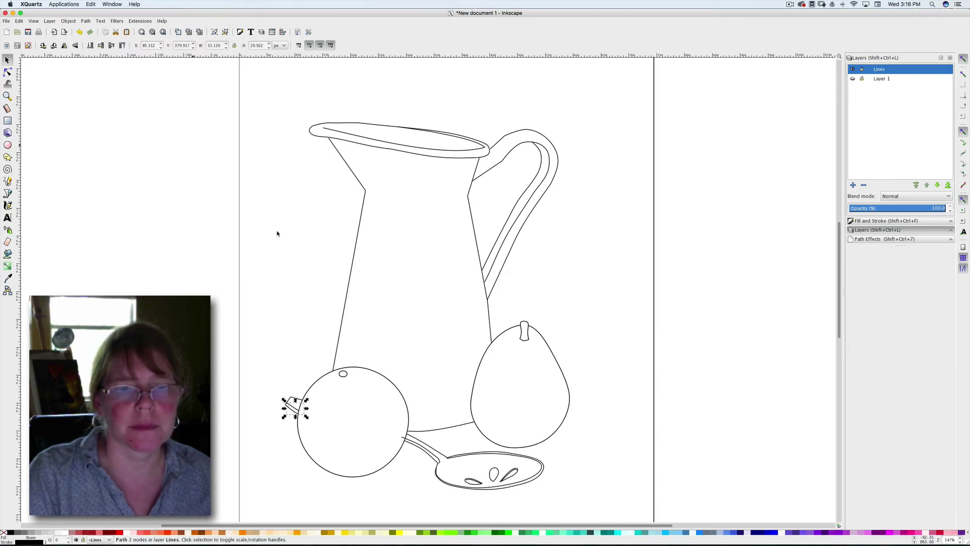
pyautogui.click(433, 456)
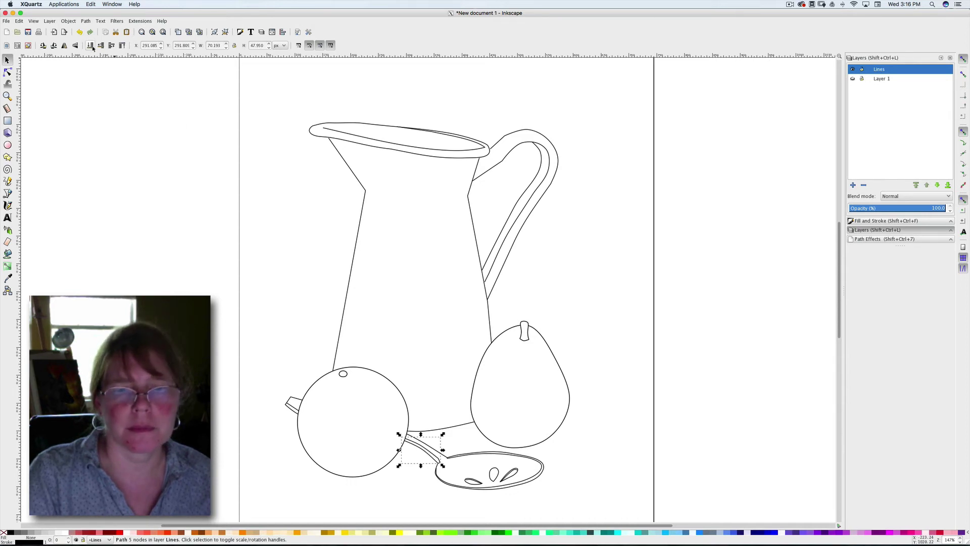
pyautogui.click(601, 307)
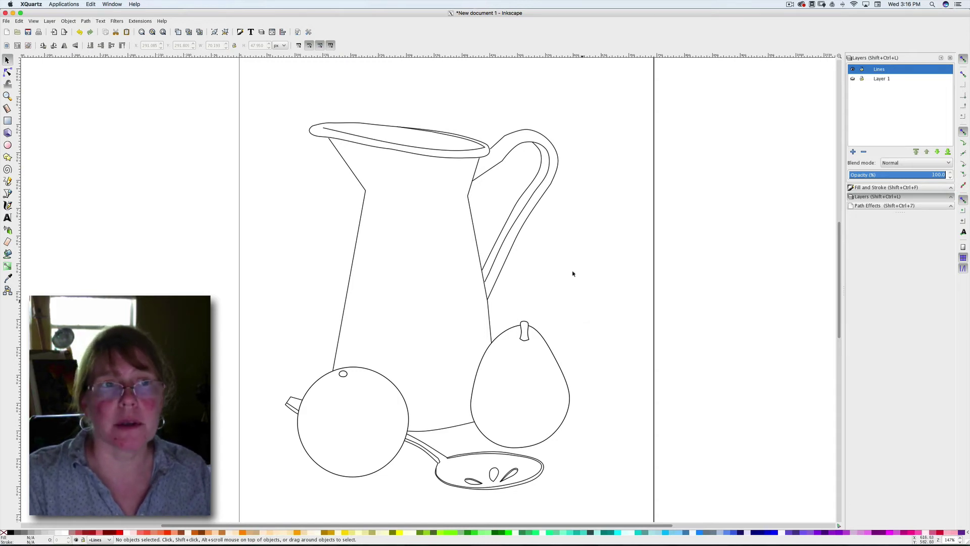
# Step: Show the reference photo layer and start a Bezier table-edge line at the photo's left edge
pyautogui.click(853, 79)
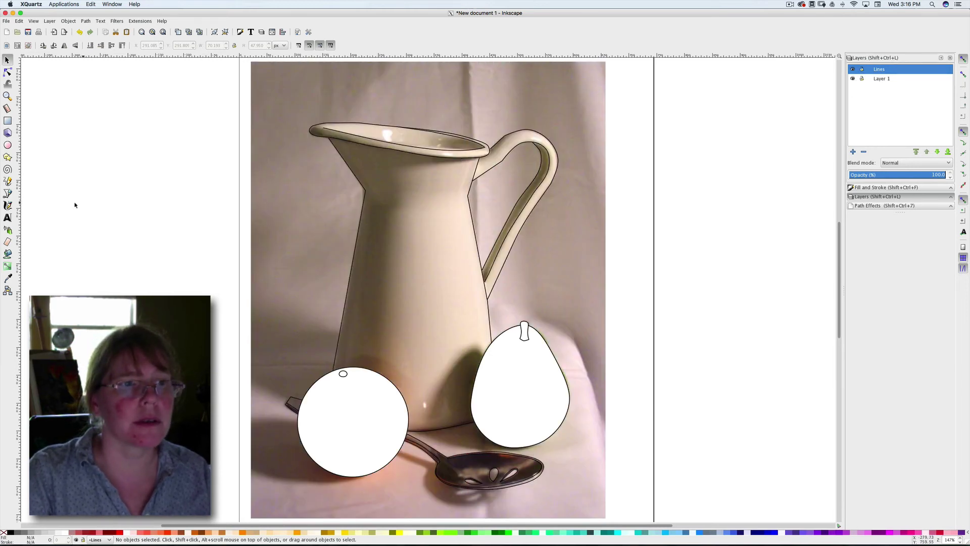
pyautogui.click(7, 193)
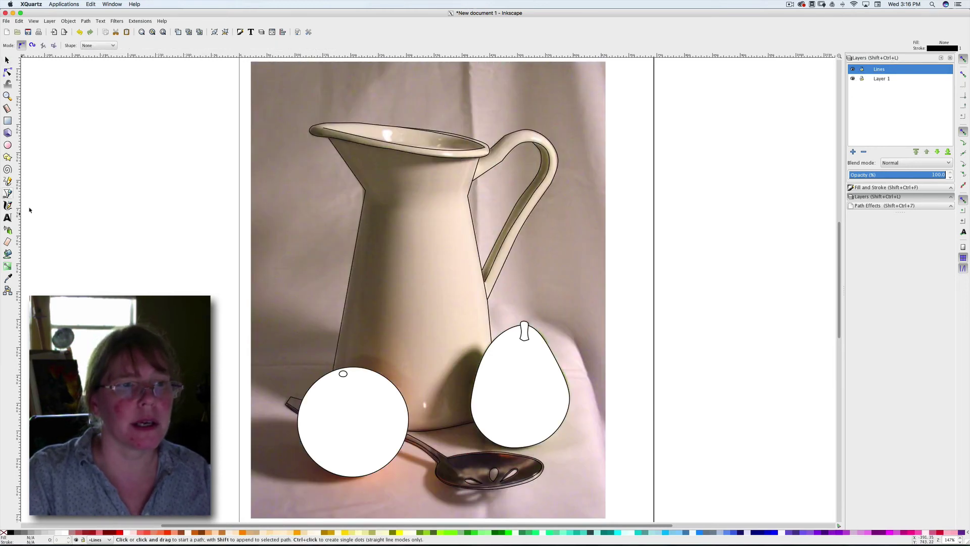
pyautogui.click(252, 365)
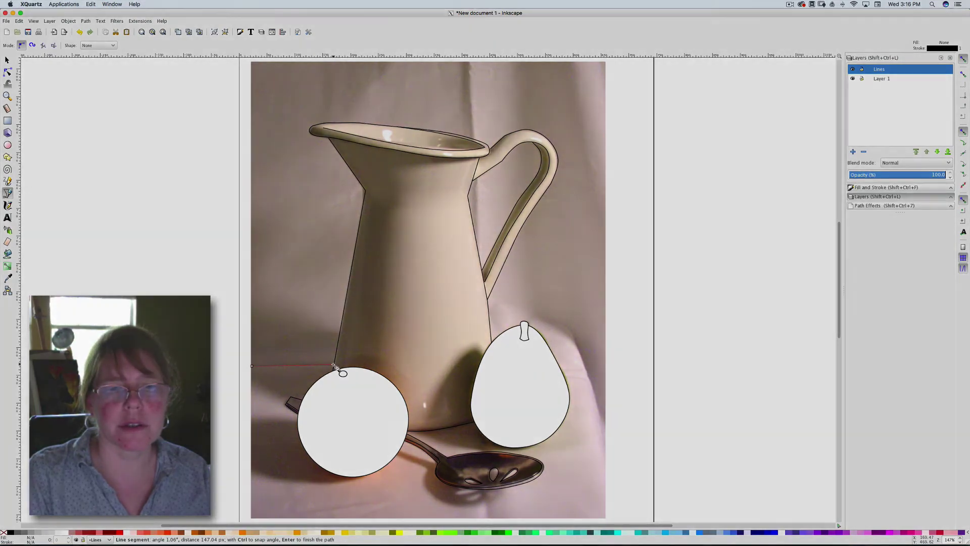